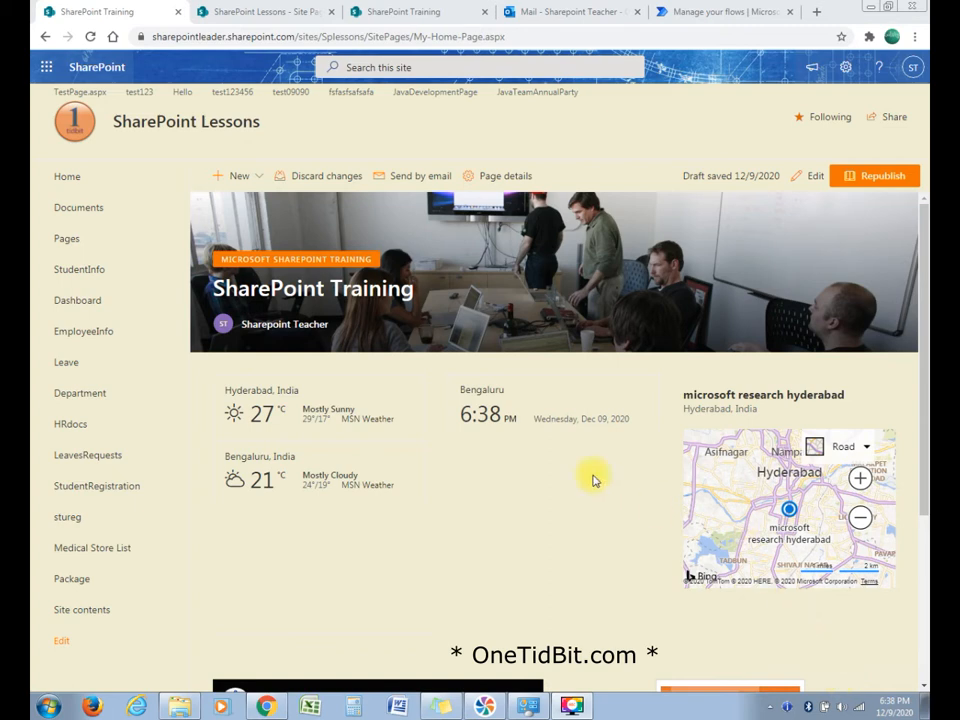
{"action": "left_click", "coordinate": [246, 11]}
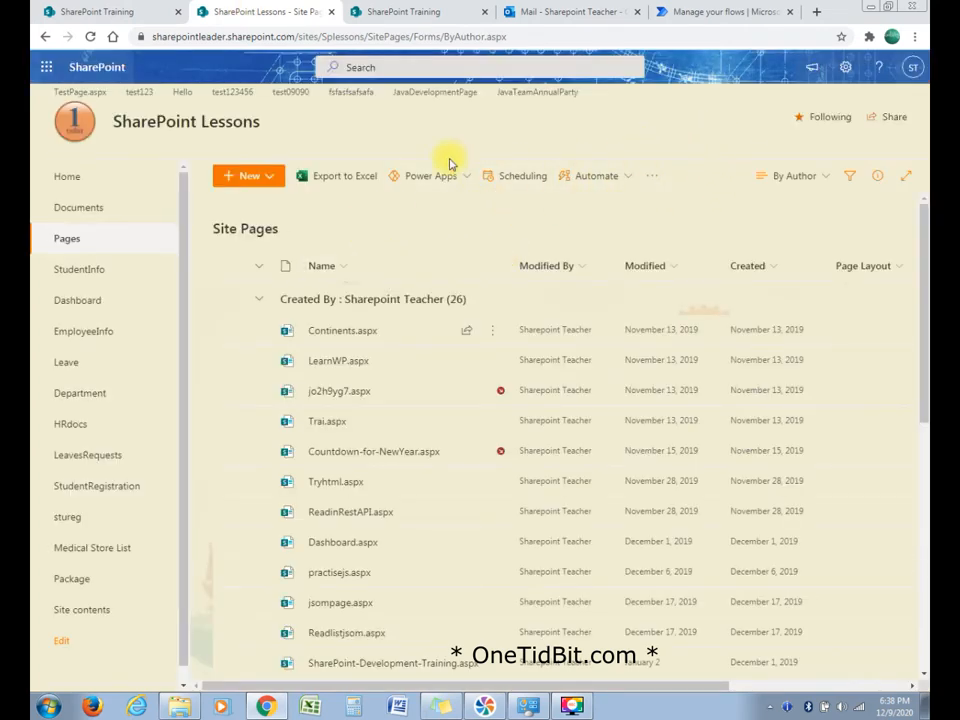
{"action": "left_click", "coordinate": [98, 14]}
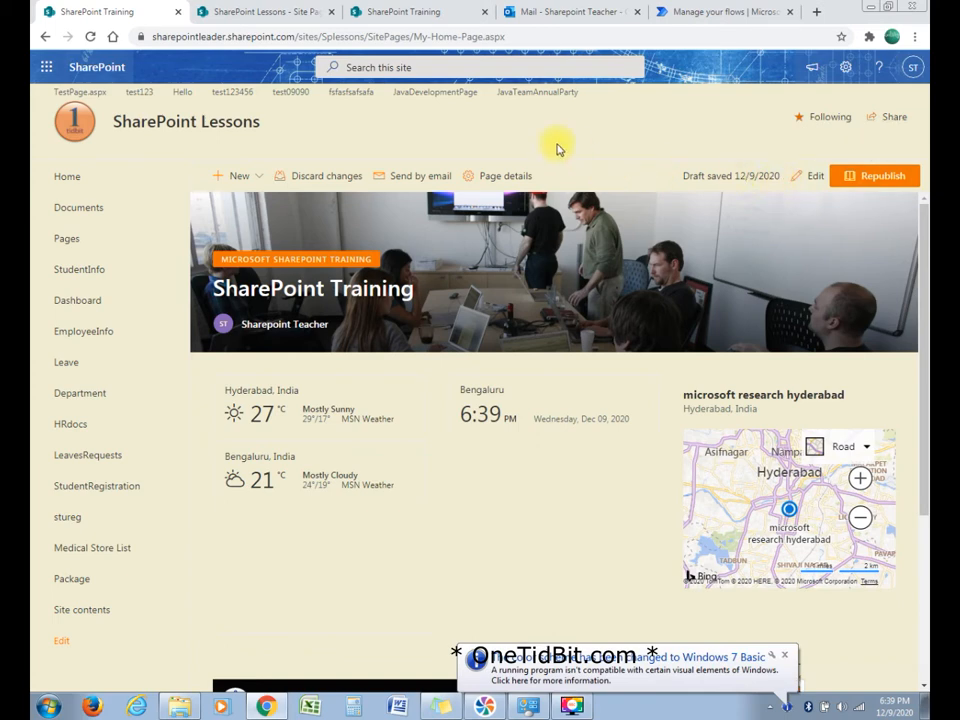
{"action": "left_click", "coordinate": [254, 18]}
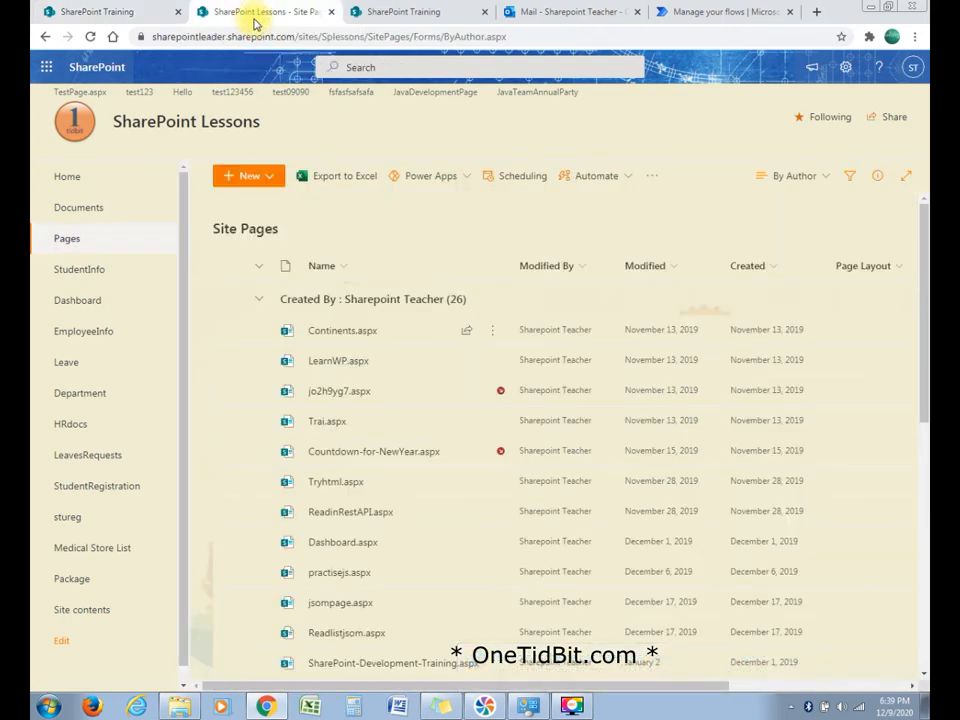
Step: Open the Site Pages library's settings from the site contents and view its versioning settings
{"action": "left_click", "coordinate": [424, 18]}
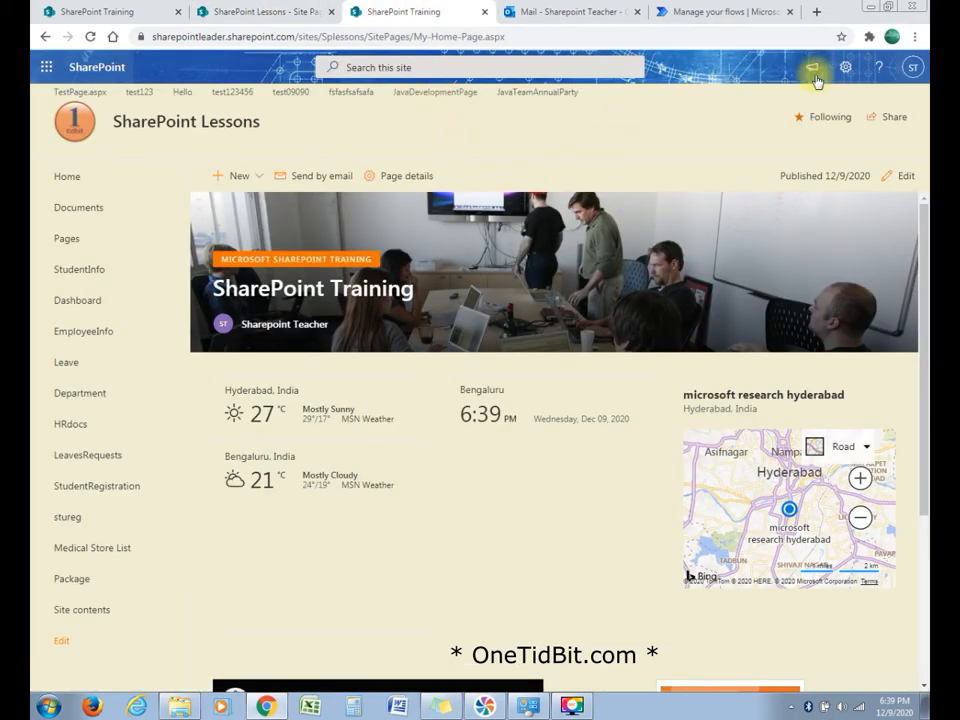
{"action": "left_click", "coordinate": [848, 70]}
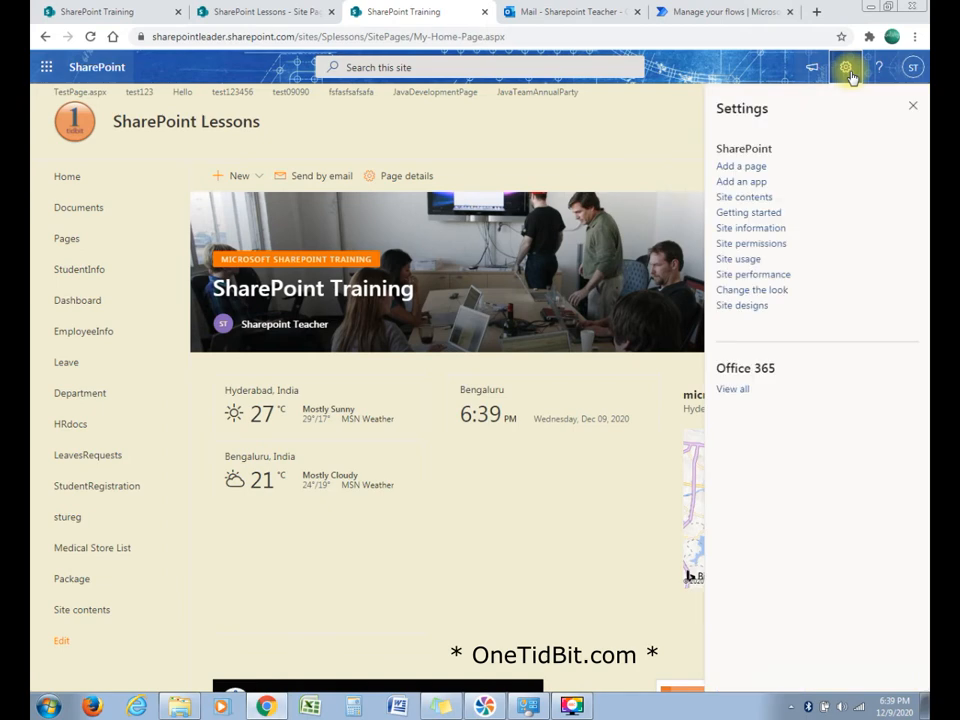
{"action": "left_click", "coordinate": [744, 198]}
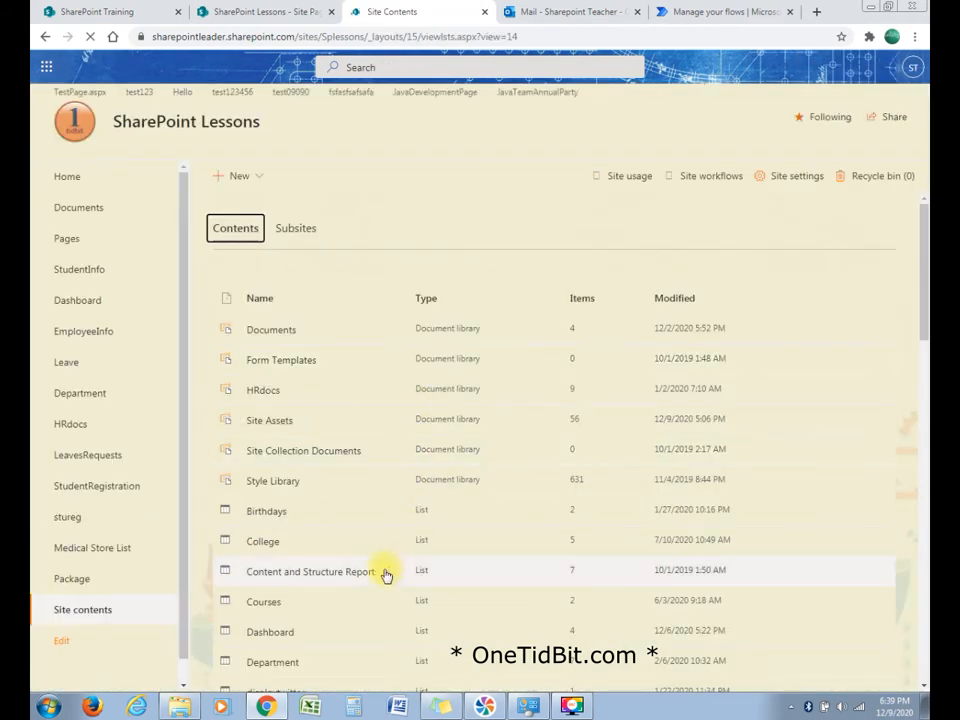
{"action": "scroll", "coordinate": [900, 490], "scroll_direction": "down", "scroll_amount": 5}
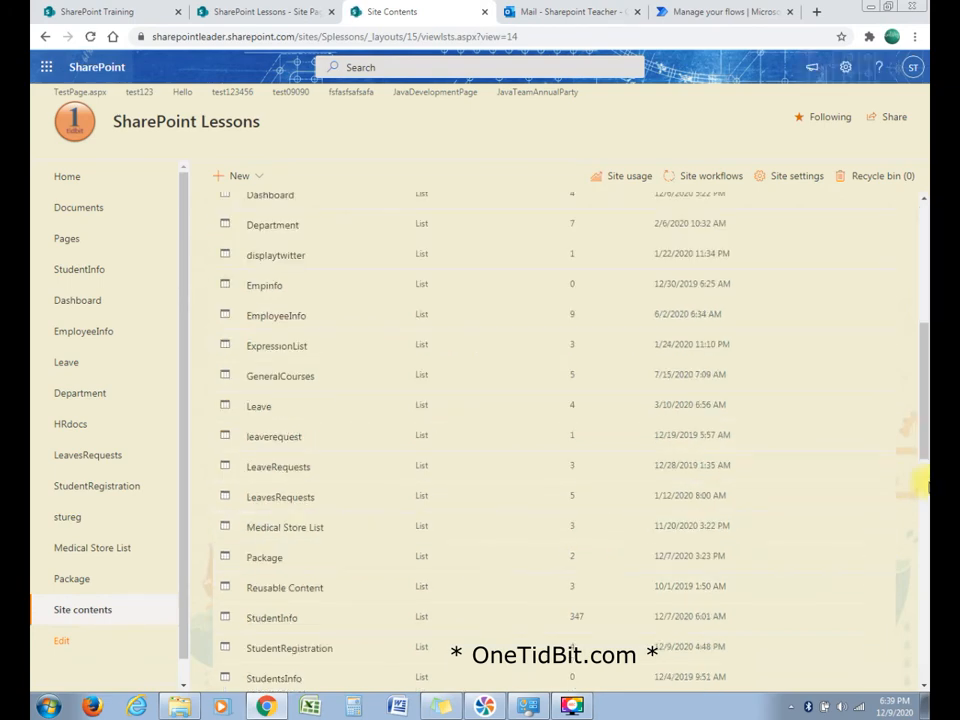
{"action": "scroll", "coordinate": [925, 482], "scroll_direction": "down", "scroll_amount": 5}
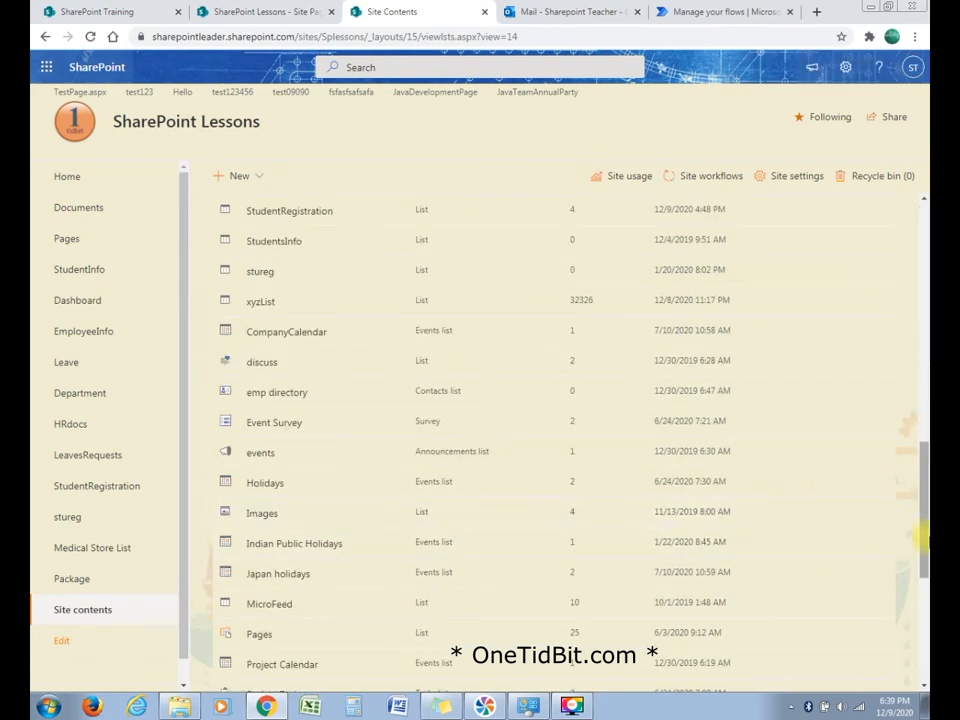
{"action": "scroll", "coordinate": [922, 598], "scroll_direction": "down", "scroll_amount": 4}
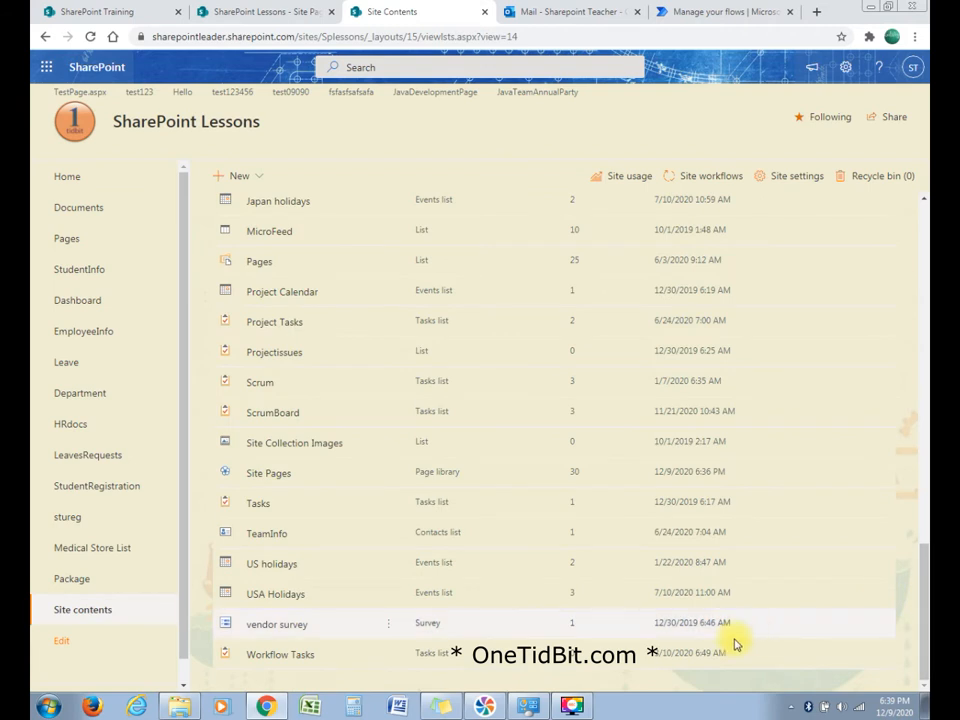
{"action": "left_click", "coordinate": [388, 477]}
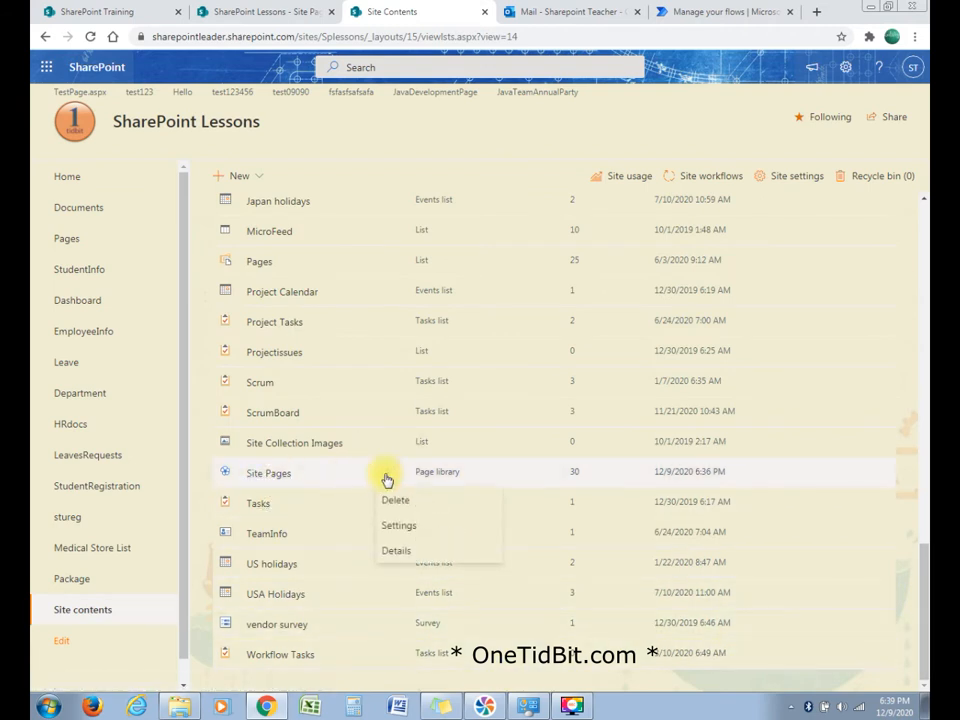
{"action": "left_click", "coordinate": [399, 526]}
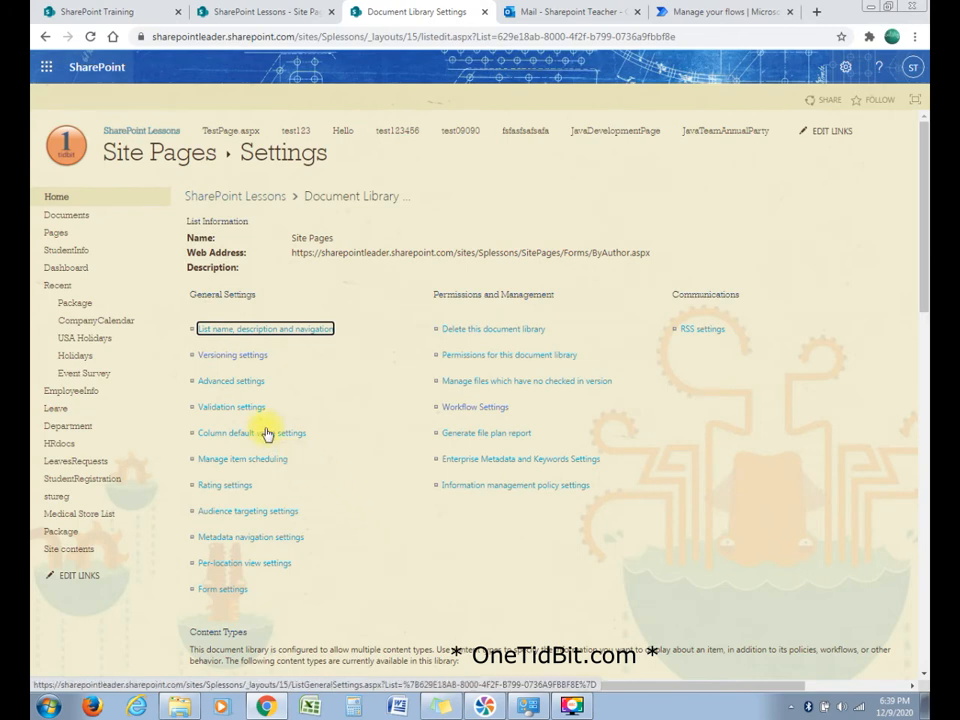
{"action": "left_click", "coordinate": [213, 356]}
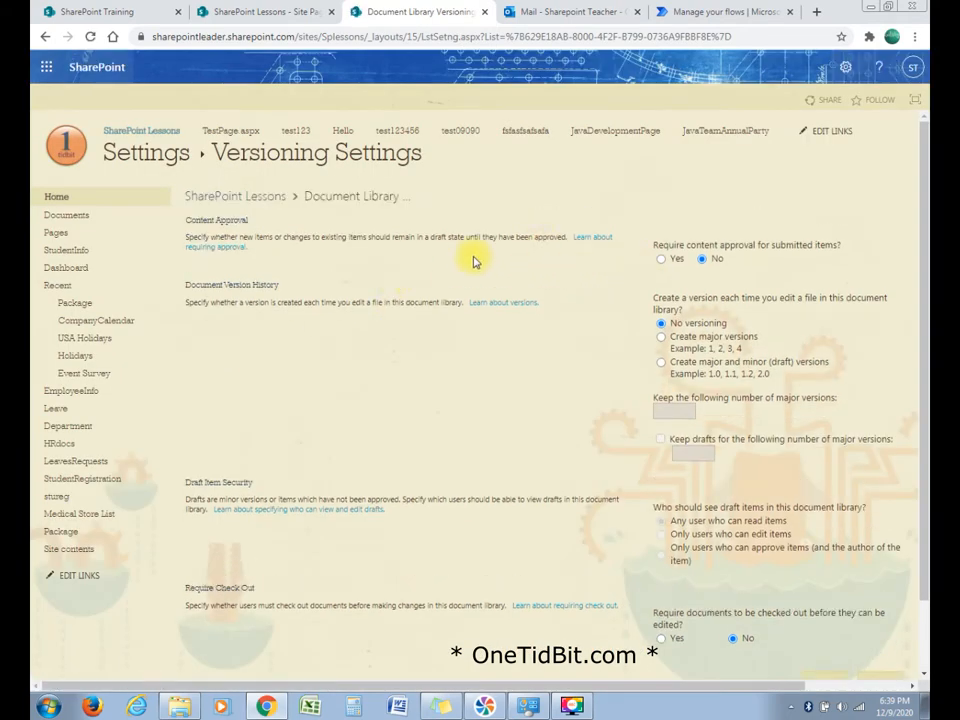
Step: Start creating a page approval flow for the Site Pages library and continue with the listed app connections
{"action": "left_click", "coordinate": [226, 14]}
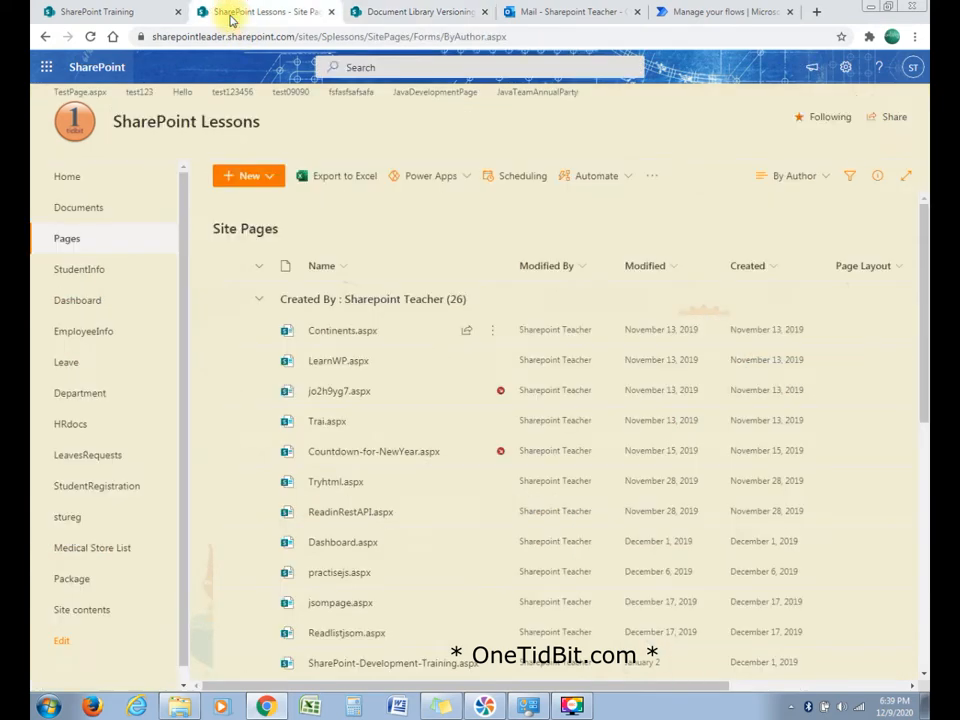
{"action": "left_click", "coordinate": [628, 180]}
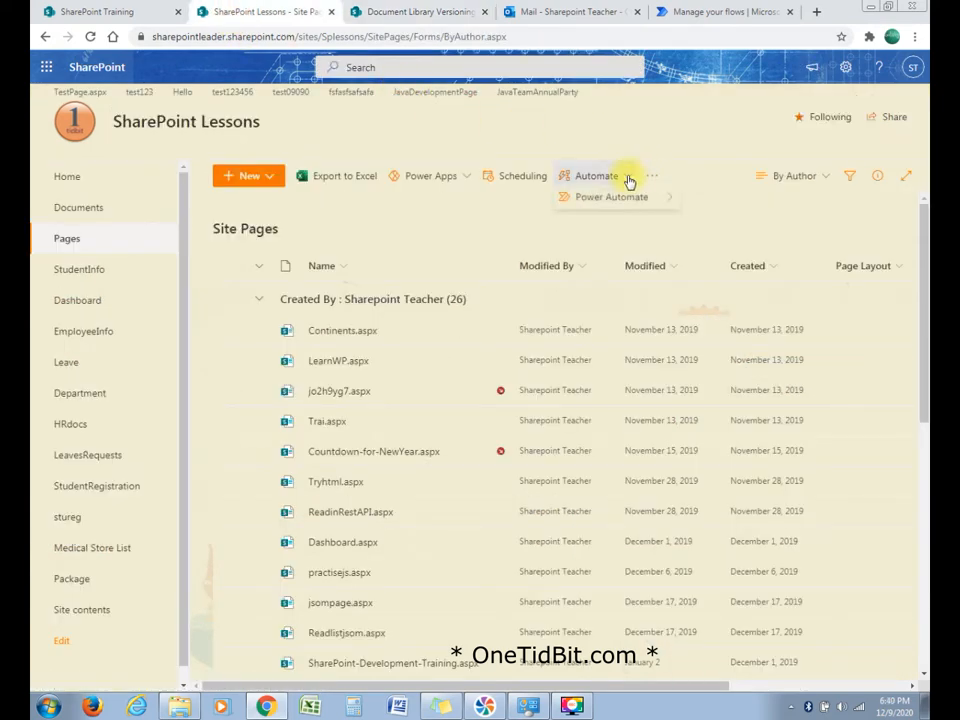
{"action": "mouse_move", "coordinate": [634, 204]}
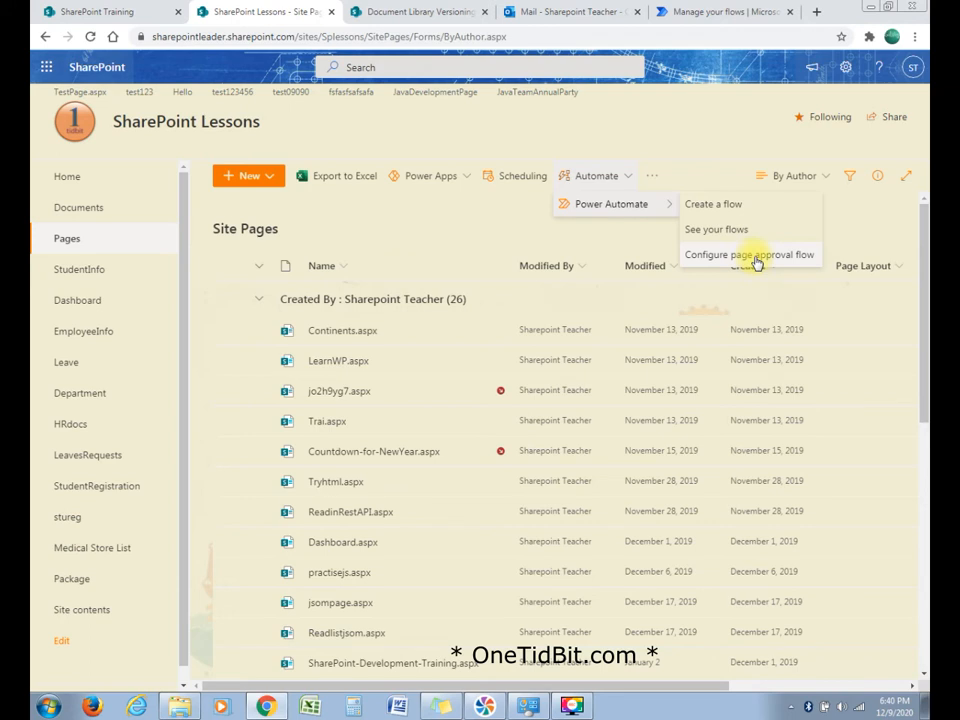
{"action": "left_click", "coordinate": [700, 256]}
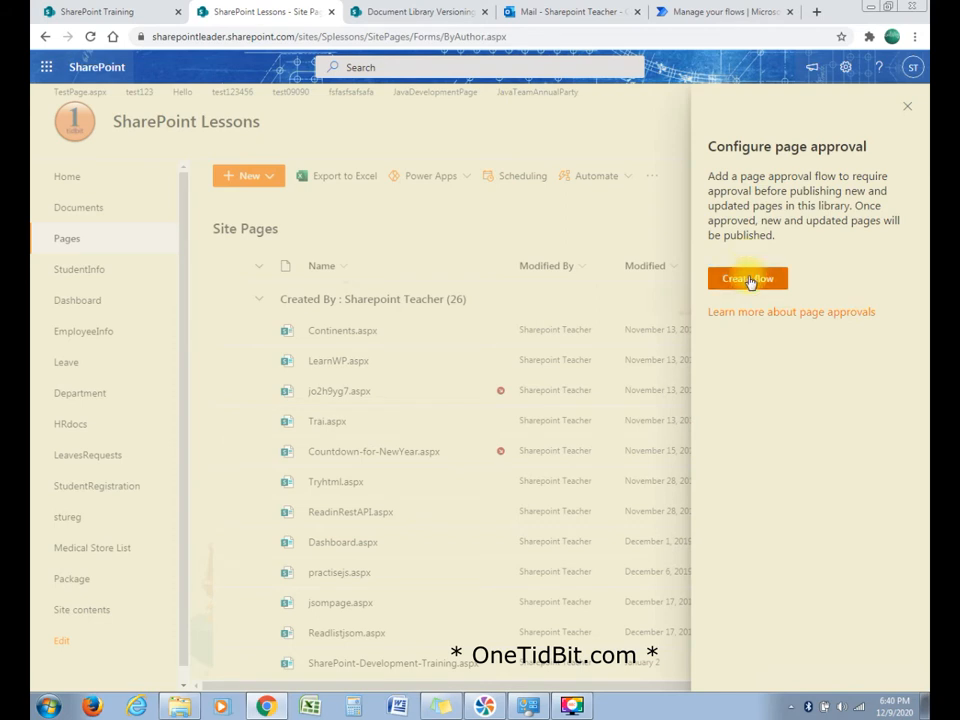
{"action": "left_click", "coordinate": [748, 279]}
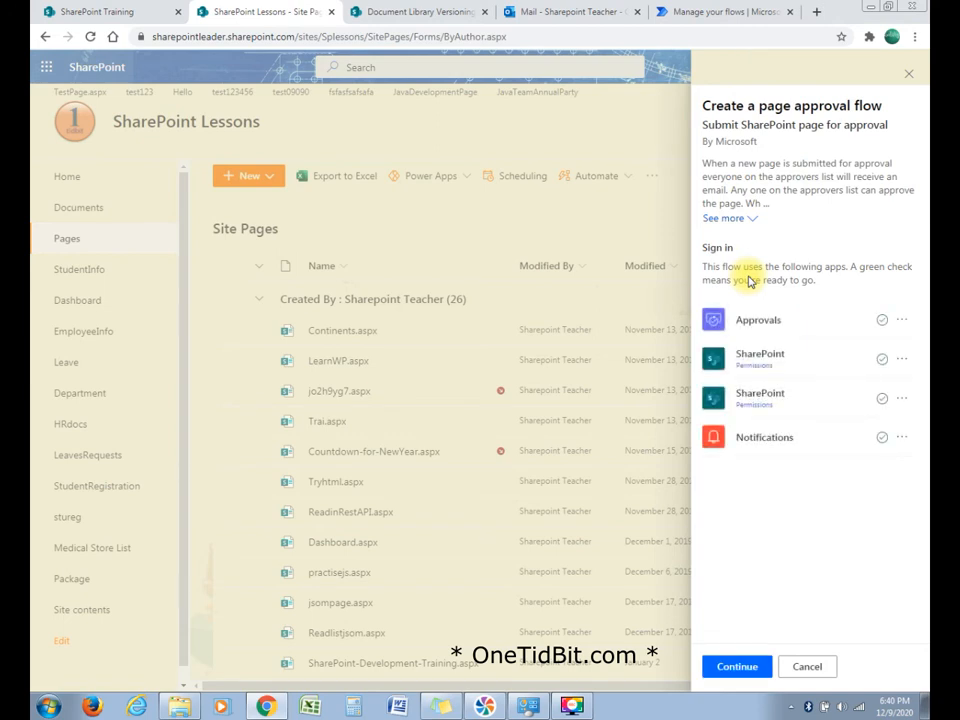
{"action": "left_click", "coordinate": [737, 667]}
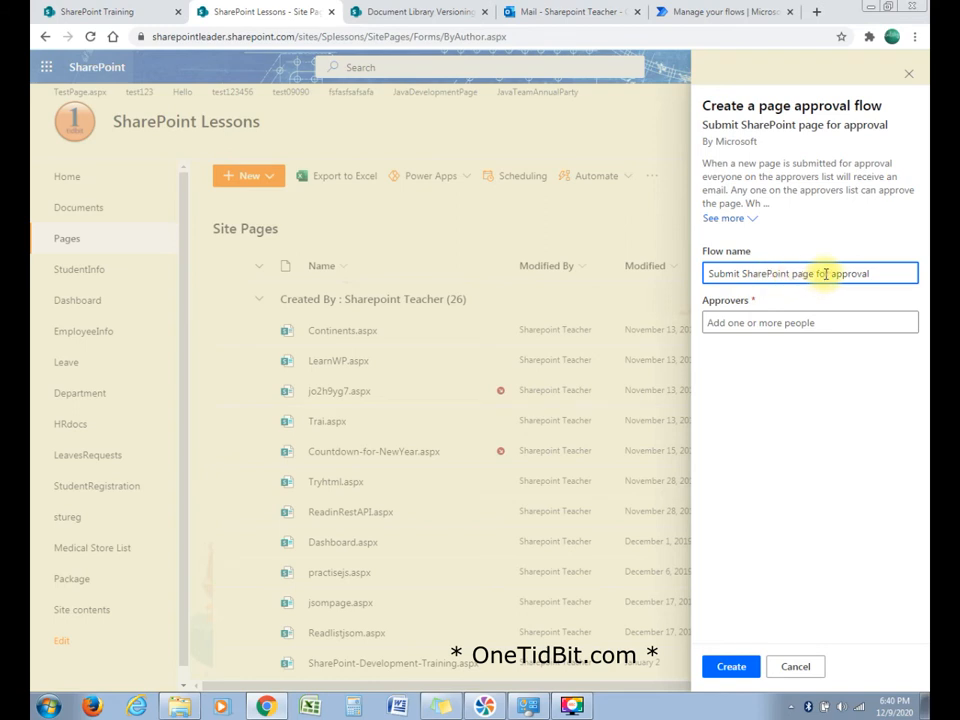
Step: Add the site owner's account as approver and create the flow "Submit SharePoint page for approval"
{"action": "left_click", "coordinate": [744, 323]}
{"action": "type", "text": "bha"}
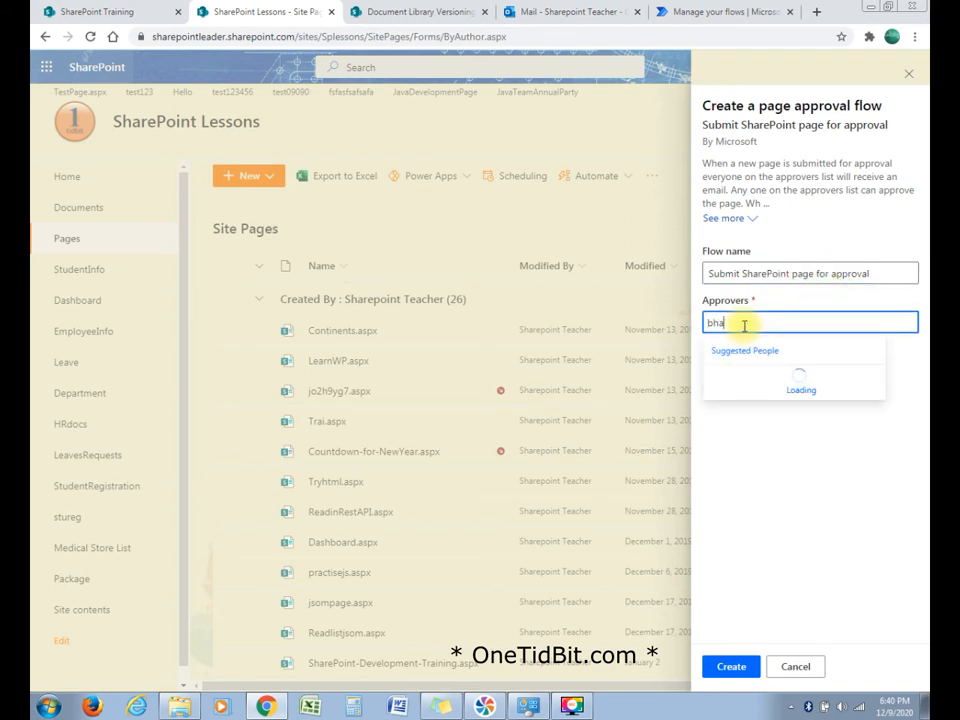
{"action": "type", "text": "rath"}
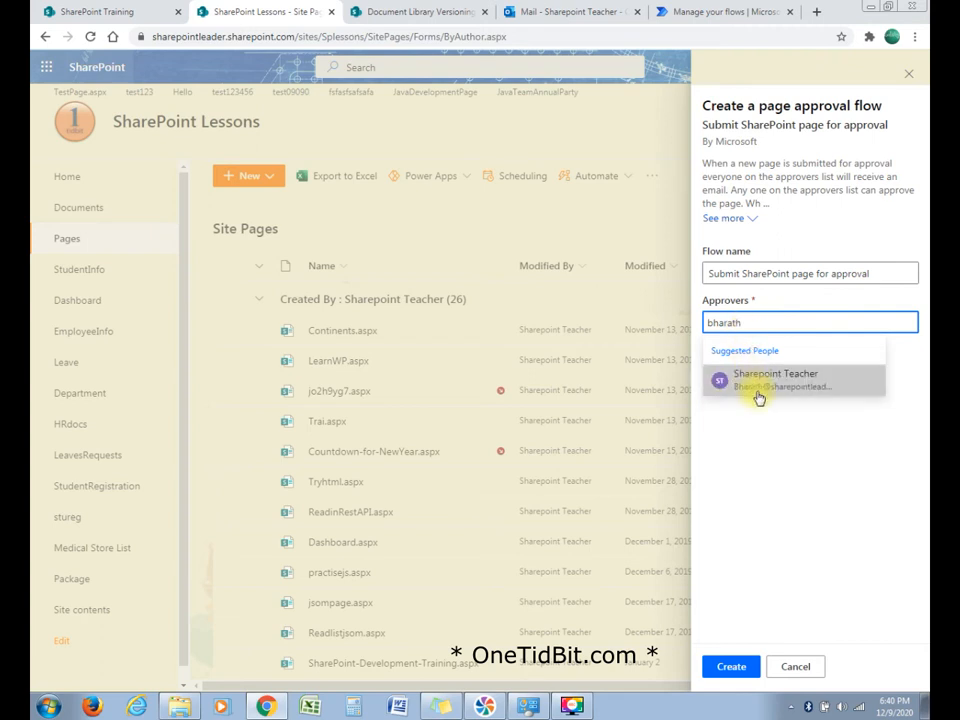
{"action": "left_click", "coordinate": [757, 385]}
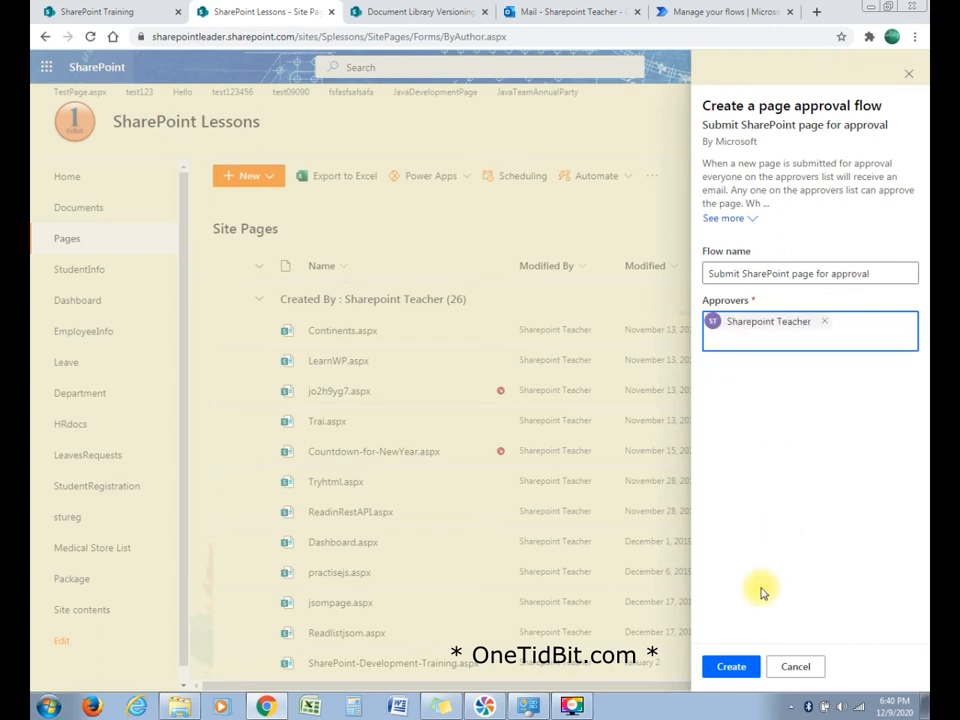
{"action": "left_click", "coordinate": [730, 665]}
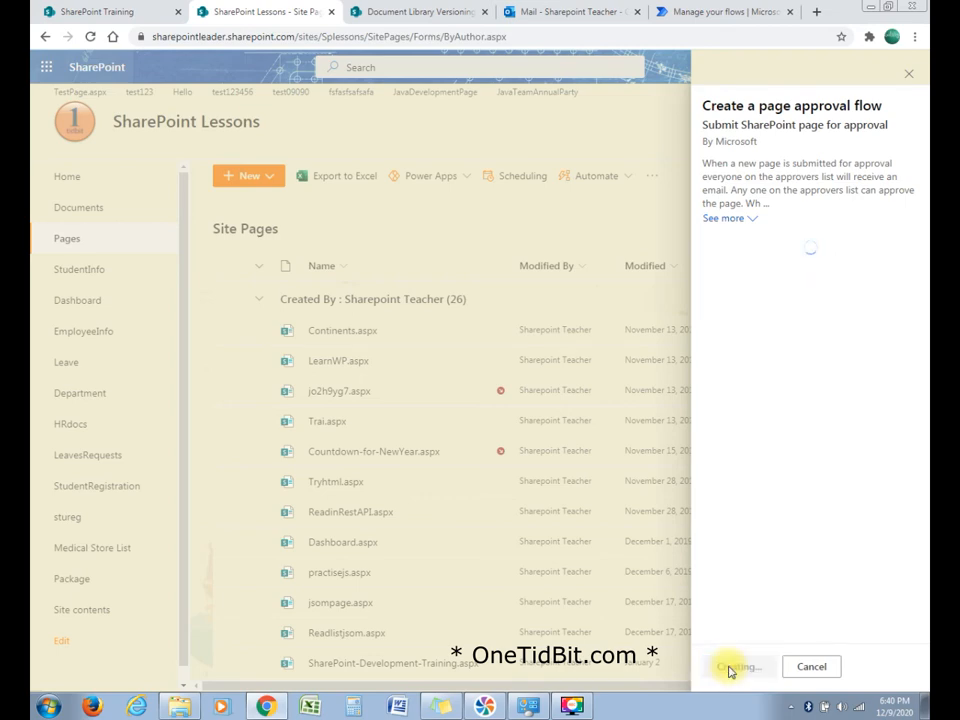
Step: Reload the Site Pages library's versioning settings to check the content approval requirement
{"action": "left_click", "coordinate": [418, 12]}
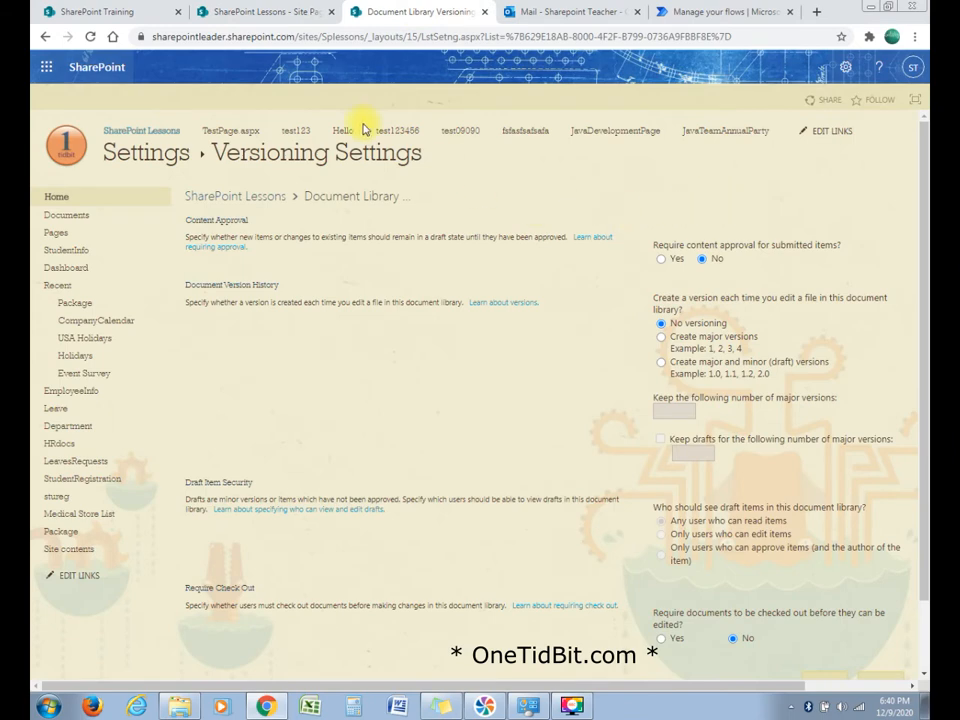
{"action": "left_click", "coordinate": [239, 14]}
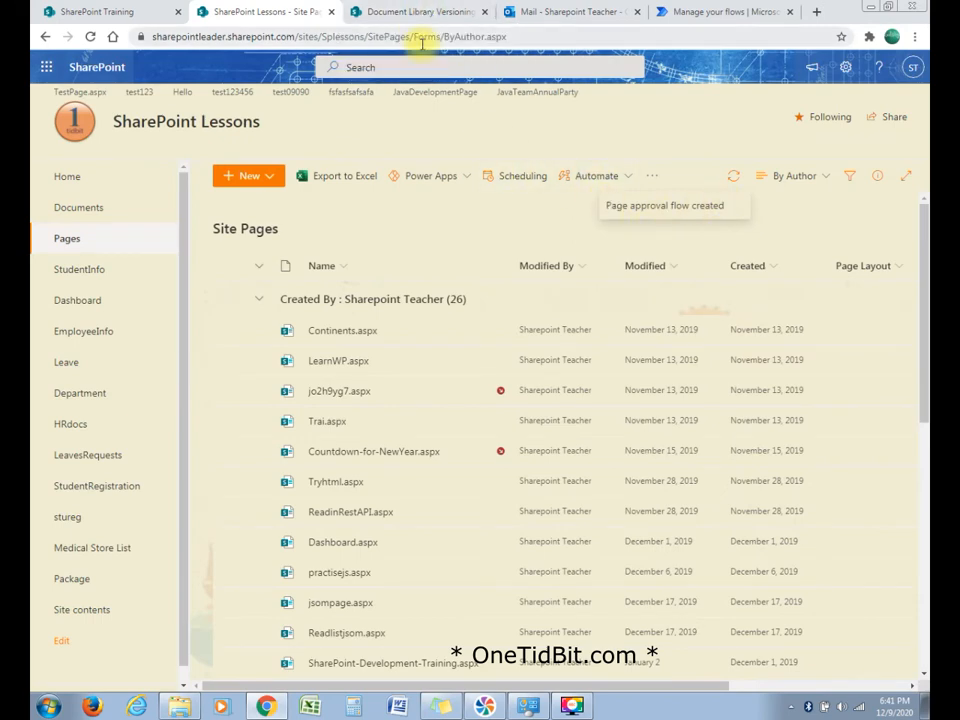
{"action": "left_click", "coordinate": [410, 11]}
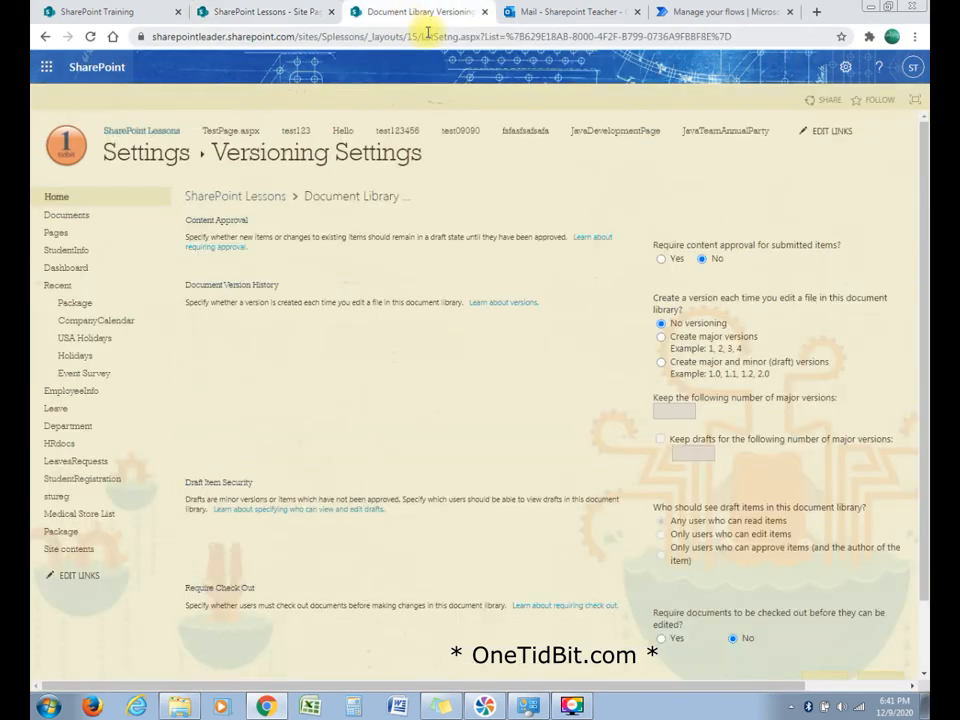
{"action": "left_click", "coordinate": [447, 36]}
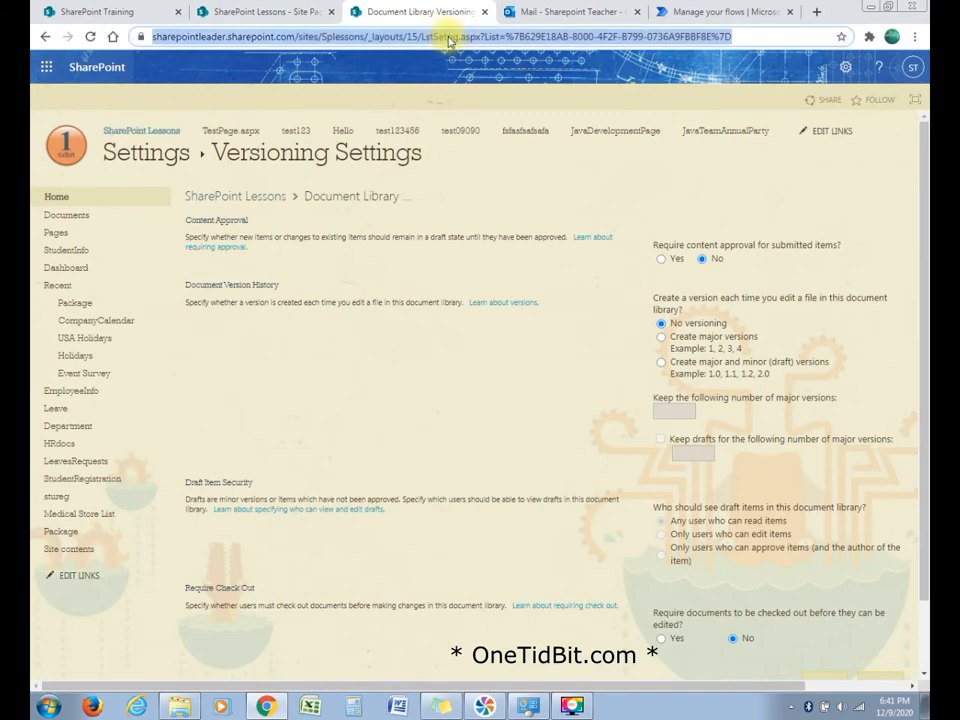
{"action": "key", "text": "Return"}
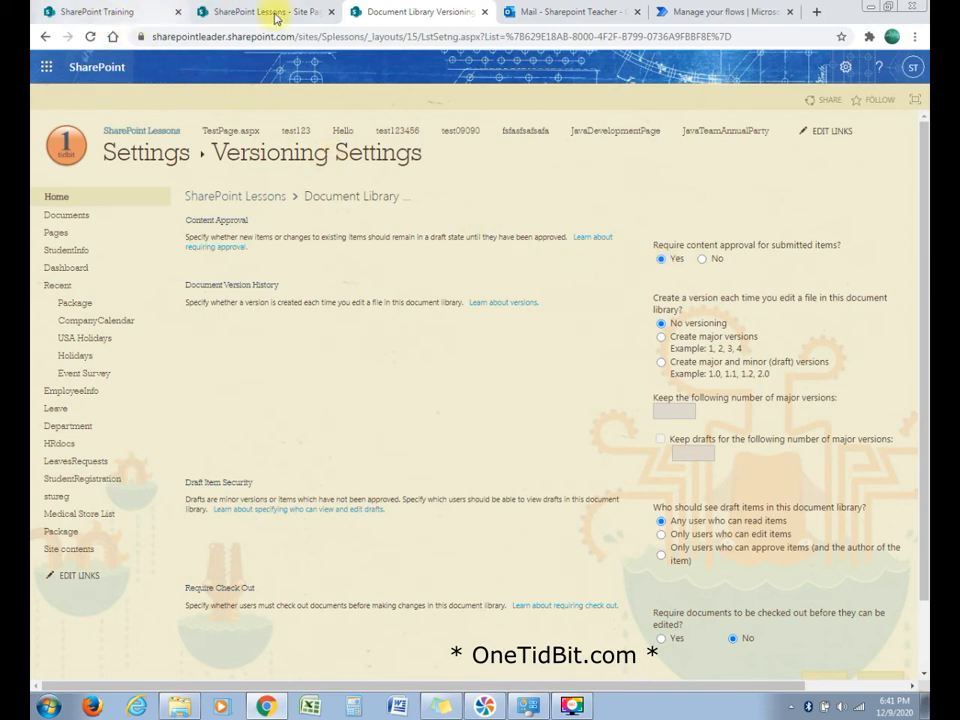
Step: Switch to Power Automate and reload the cloud flows list to check for the page approval flow
{"action": "left_click", "coordinate": [738, 12]}
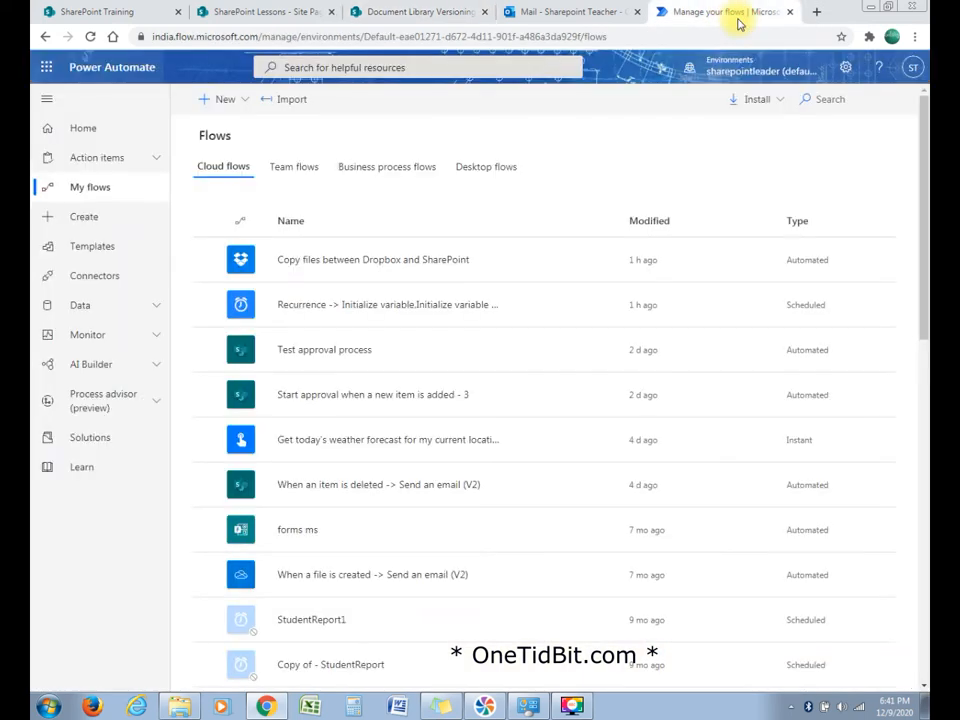
{"action": "left_click", "coordinate": [492, 36]}
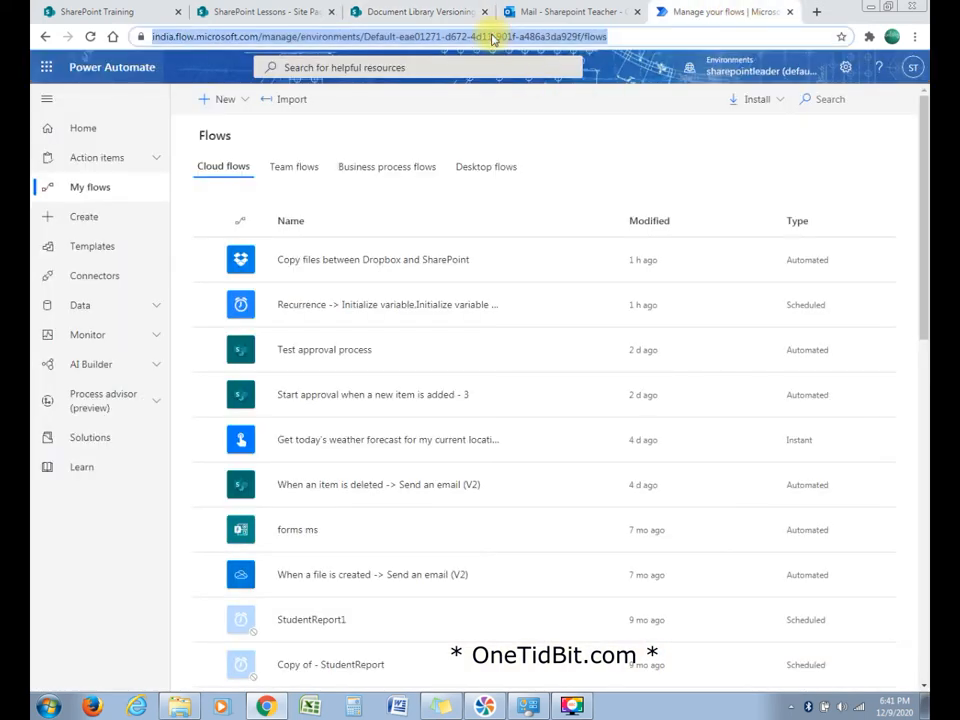
{"action": "key", "text": "Return"}
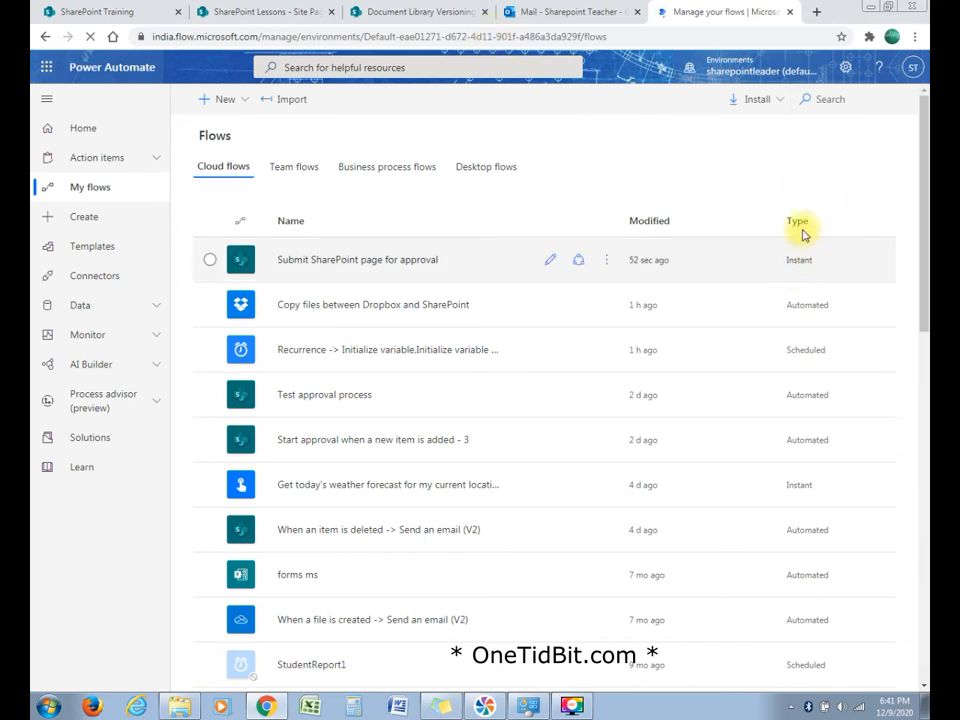
Step: Reload the SharePoint Training page, My-Home-Page.aspx, and open it for editing
{"action": "left_click", "coordinate": [113, 11]}
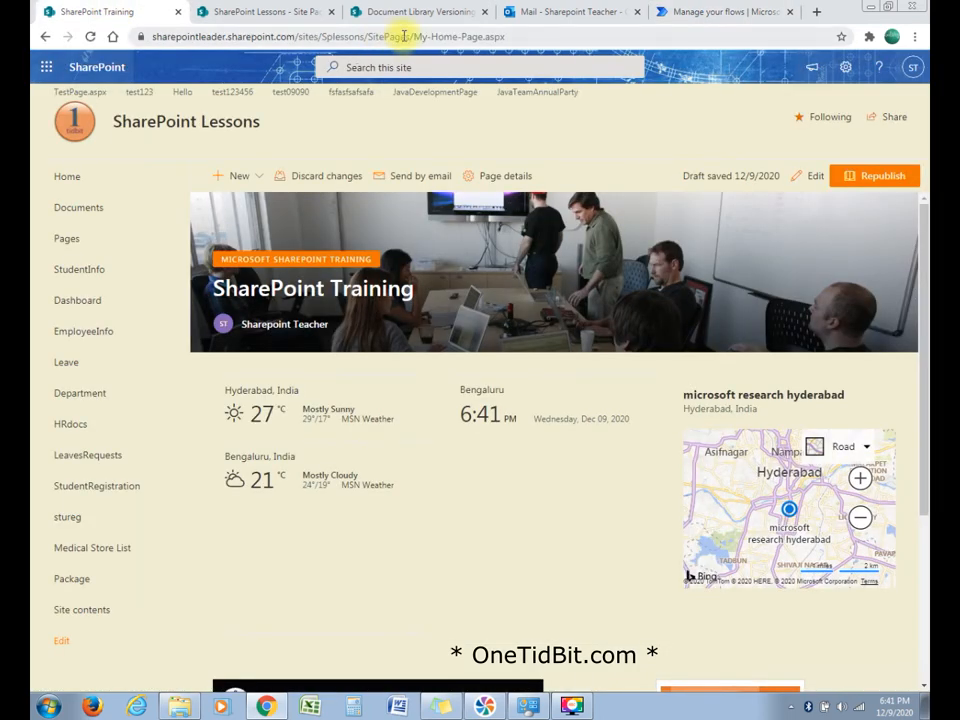
{"action": "left_click", "coordinate": [556, 37]}
{"action": "key", "text": "Return"}
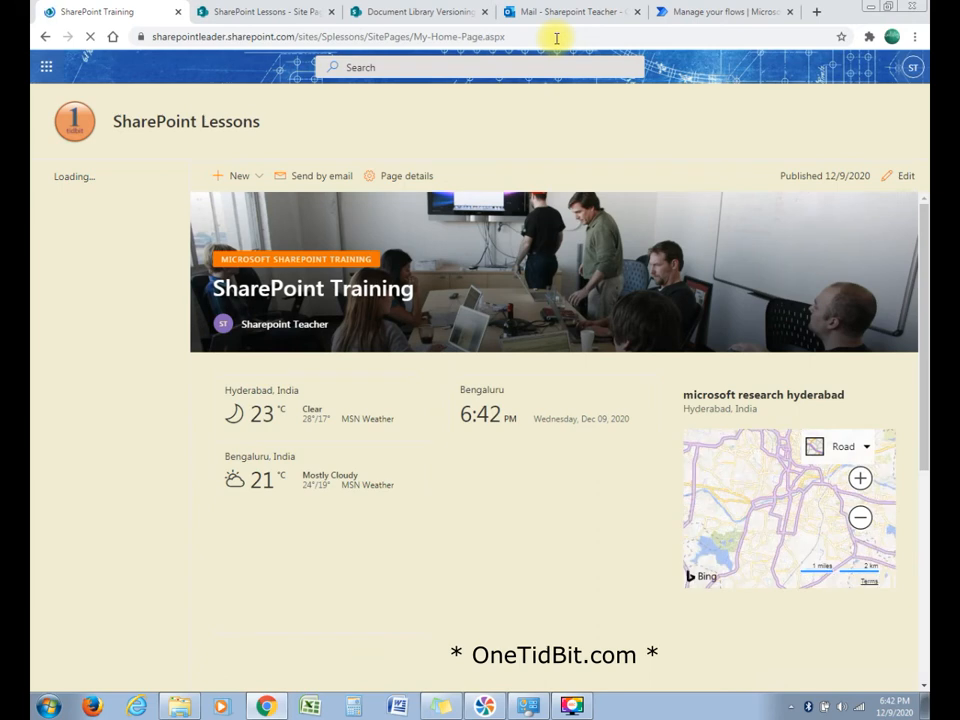
{"action": "left_click", "coordinate": [904, 178]}
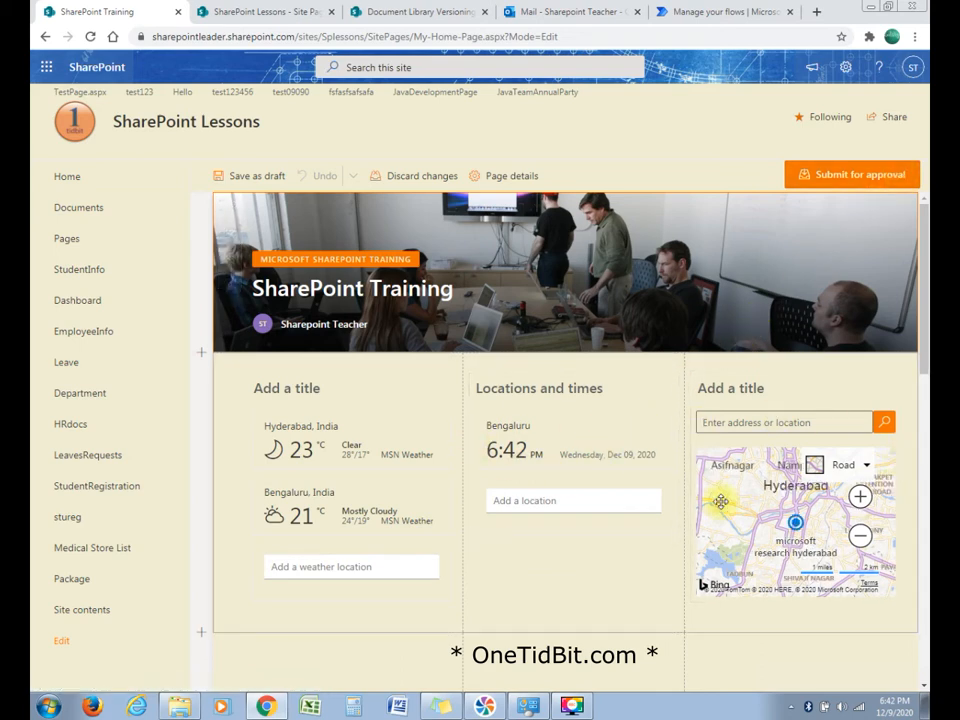
Step: Add a two-column section directly below the SharePoint Training title banner
{"action": "left_click", "coordinate": [197, 356]}
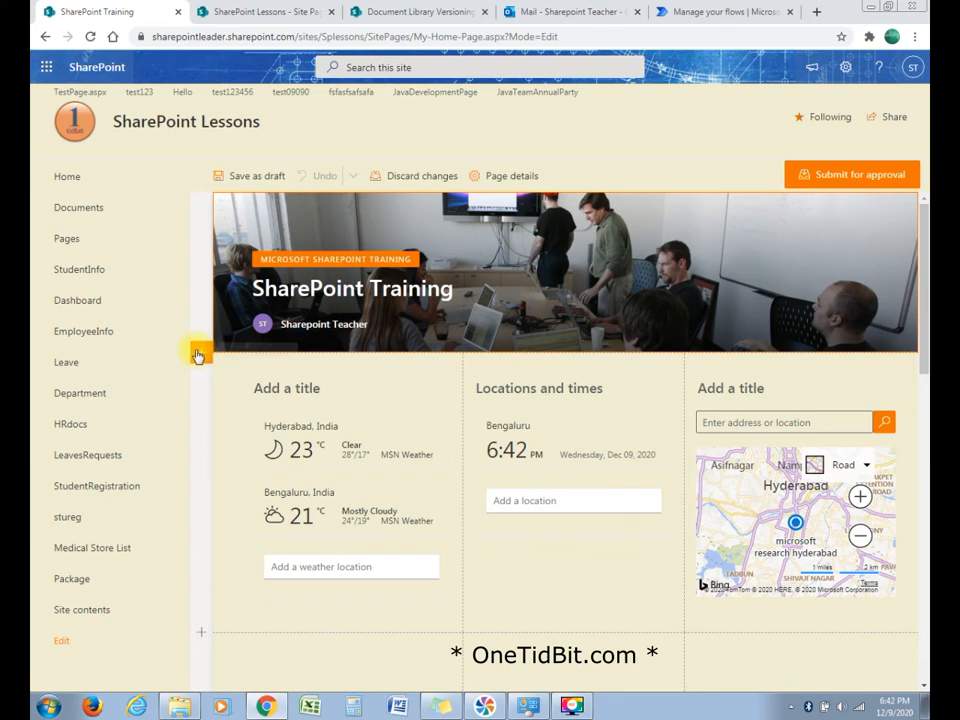
{"action": "left_click", "coordinate": [198, 354]}
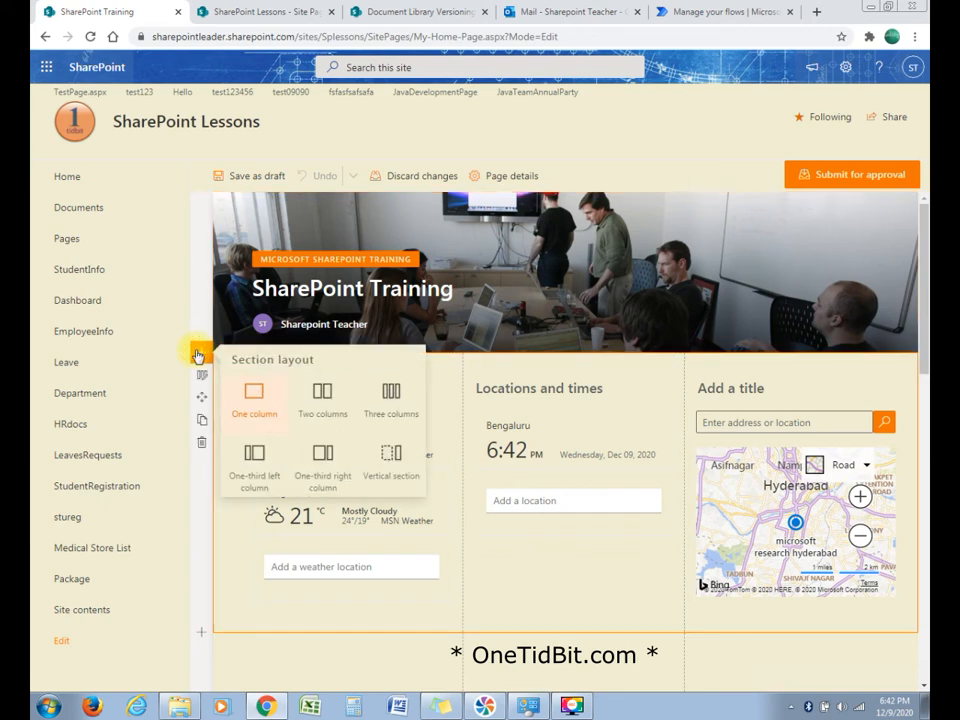
{"action": "left_click", "coordinate": [331, 407]}
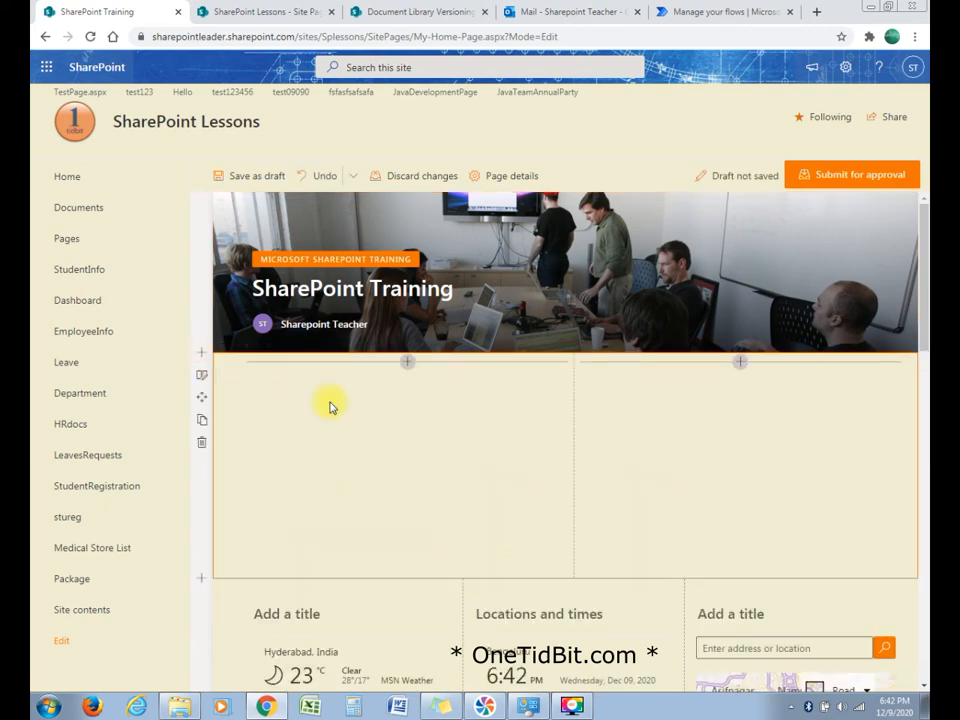
Step: Insert a Text web part in the new section's first column and enter "lets check" on its second line
{"action": "left_click", "coordinate": [407, 363]}
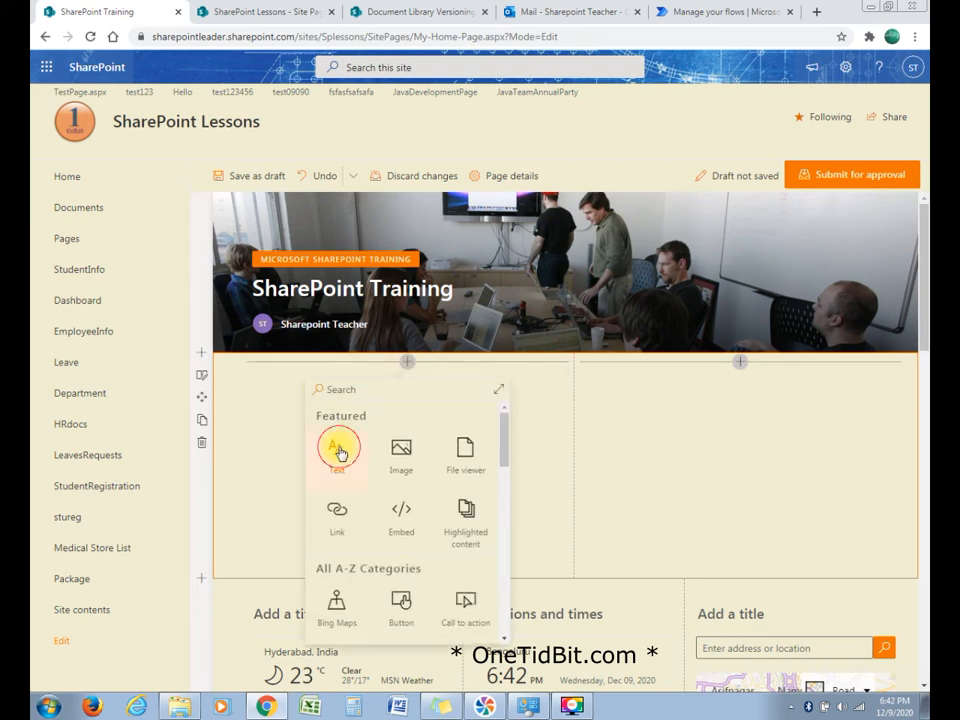
{"action": "left_click", "coordinate": [338, 452]}
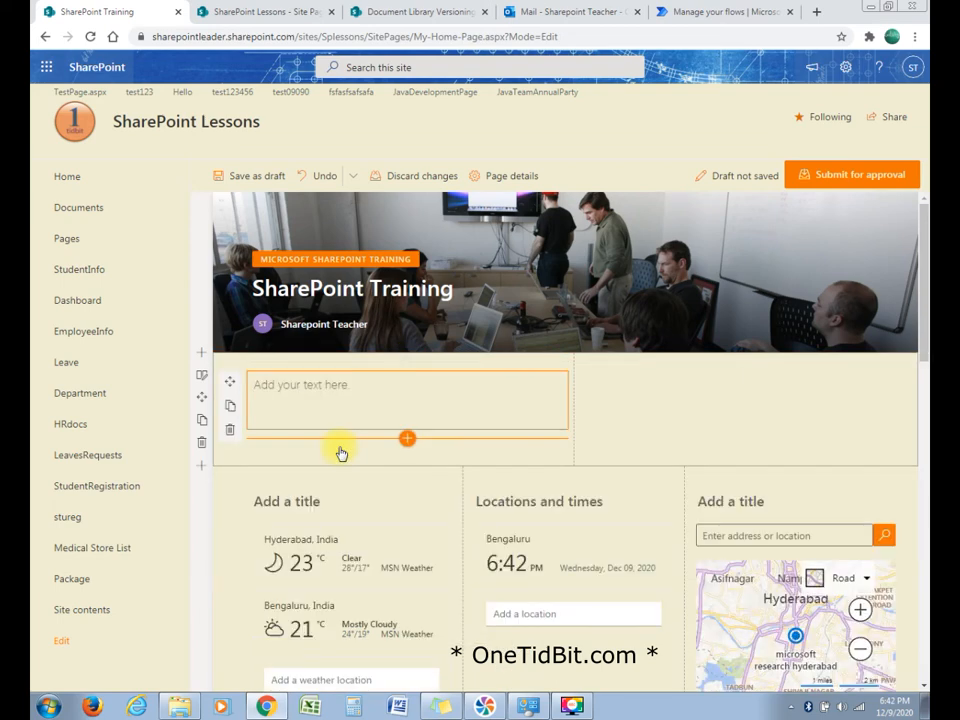
{"action": "left_click", "coordinate": [376, 391]}
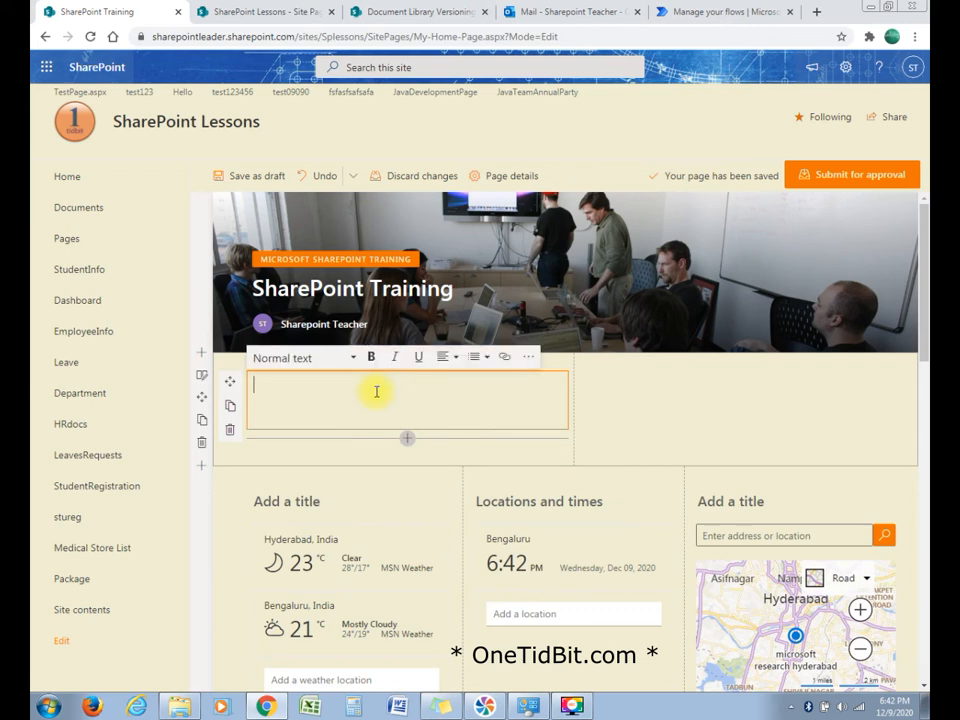
{"action": "key", "text": "Return"}
{"action": "type", "text": "lets check"}
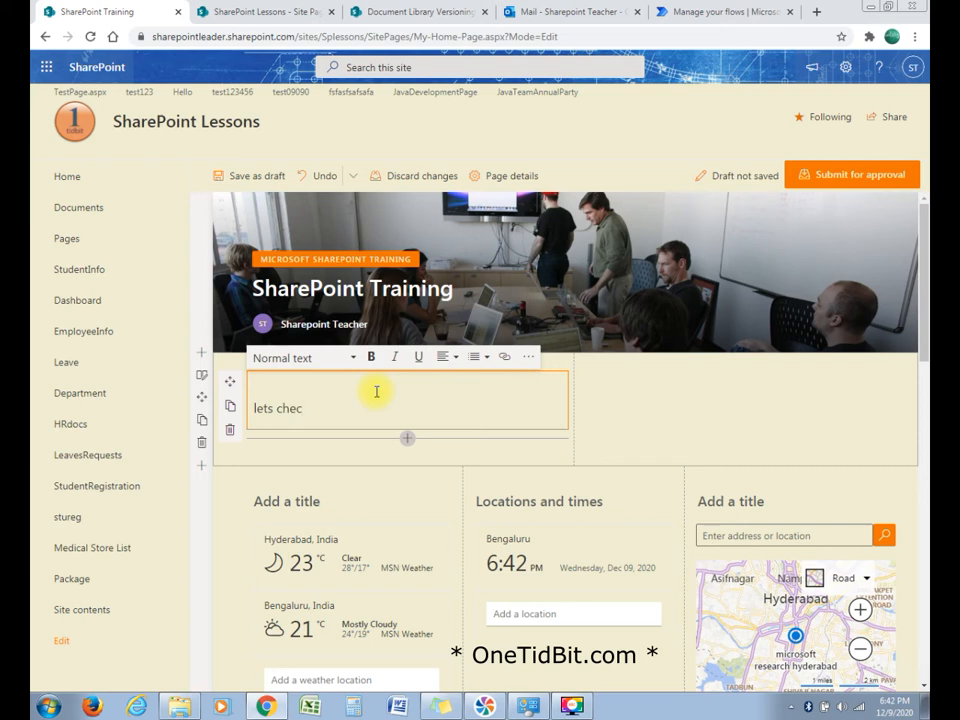
{"action": "left_click", "coordinate": [695, 397]}
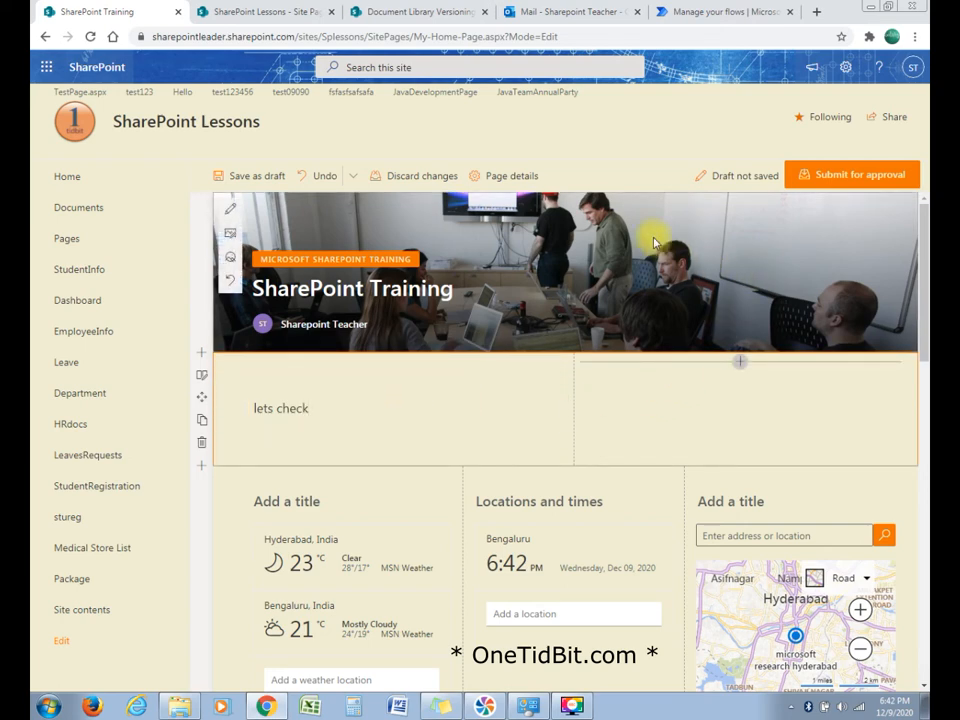
Step: Submit the edited page for approval with the message "Please approve this Page content"
{"action": "left_click", "coordinate": [866, 178]}
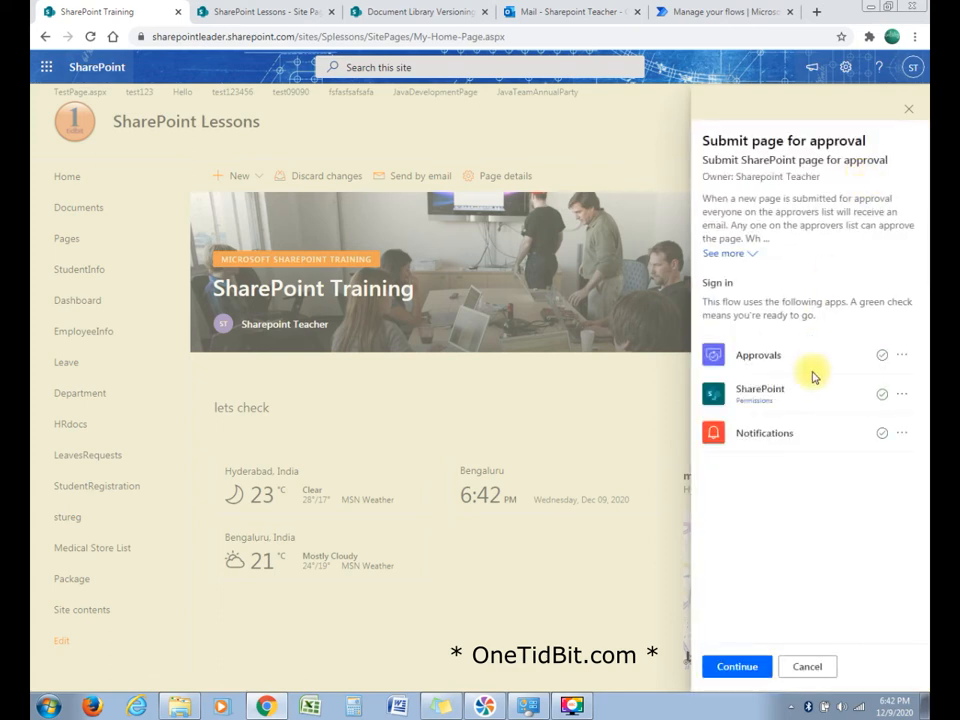
{"action": "left_click", "coordinate": [736, 667]}
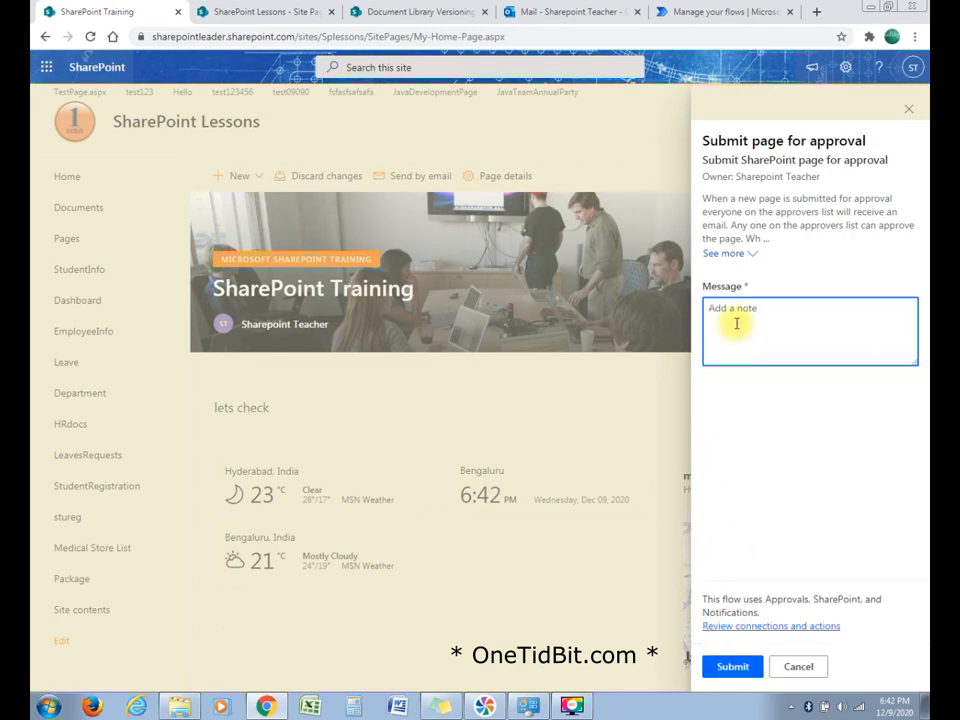
{"action": "type", "text": "P"}
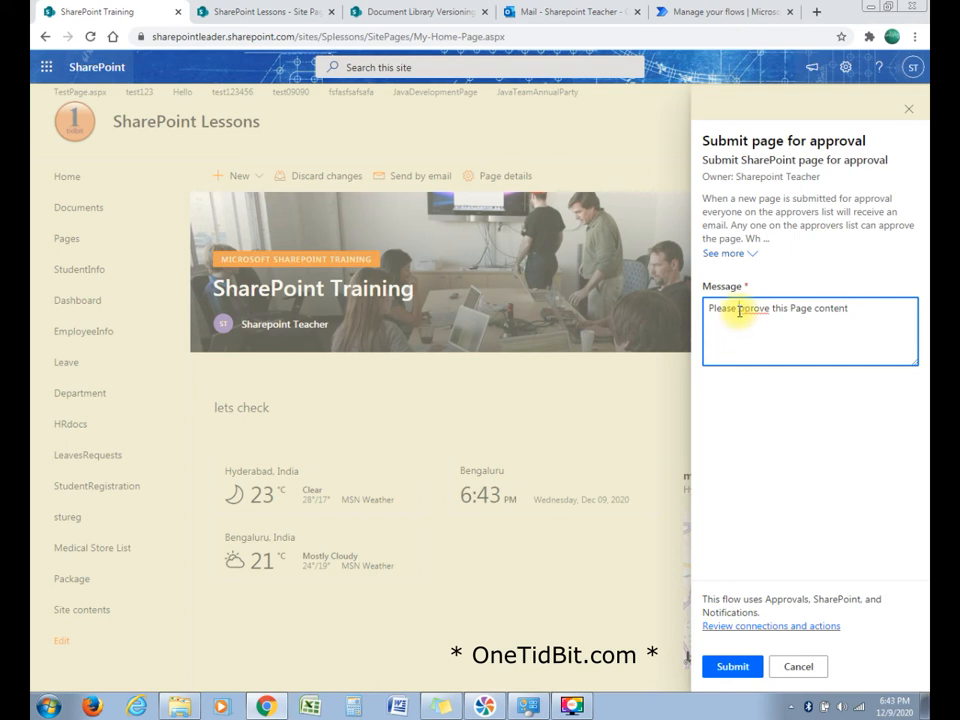
{"action": "type", "text": "a"}
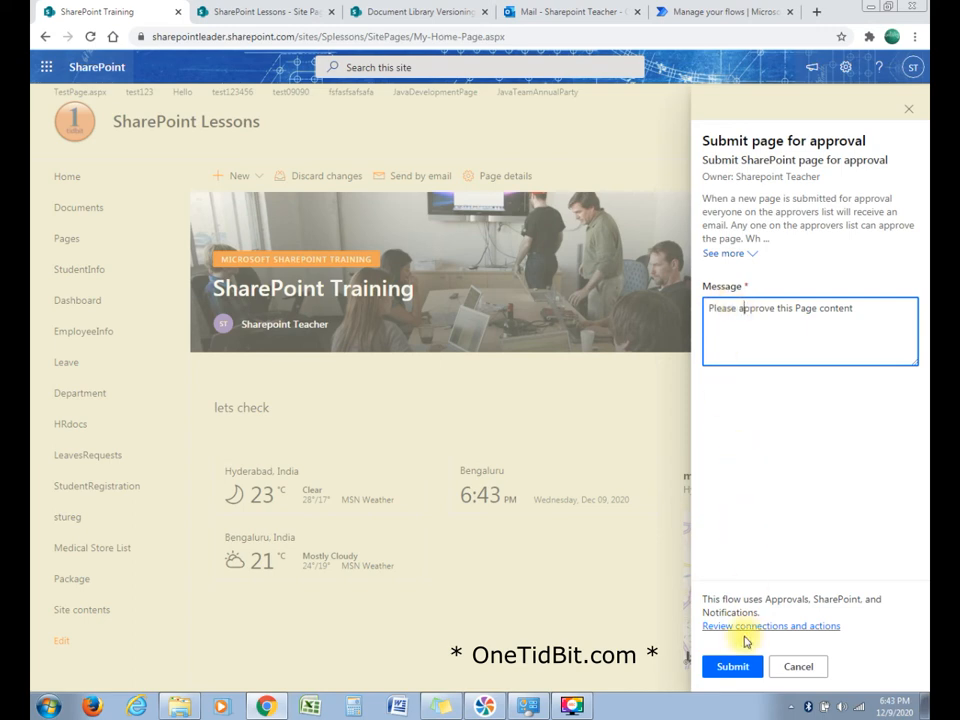
{"action": "left_click", "coordinate": [732, 672]}
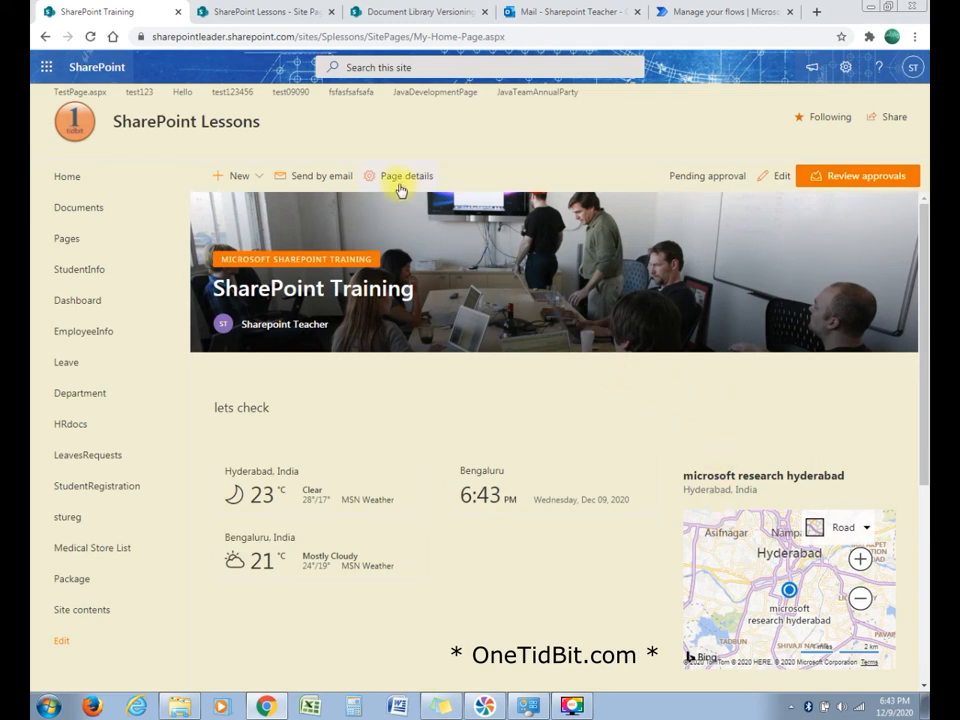
Step: Open the page's received approval requests, then switch to Outlook and open the newest approval request e-mail from Microsoft Flow
{"action": "left_click", "coordinate": [879, 178]}
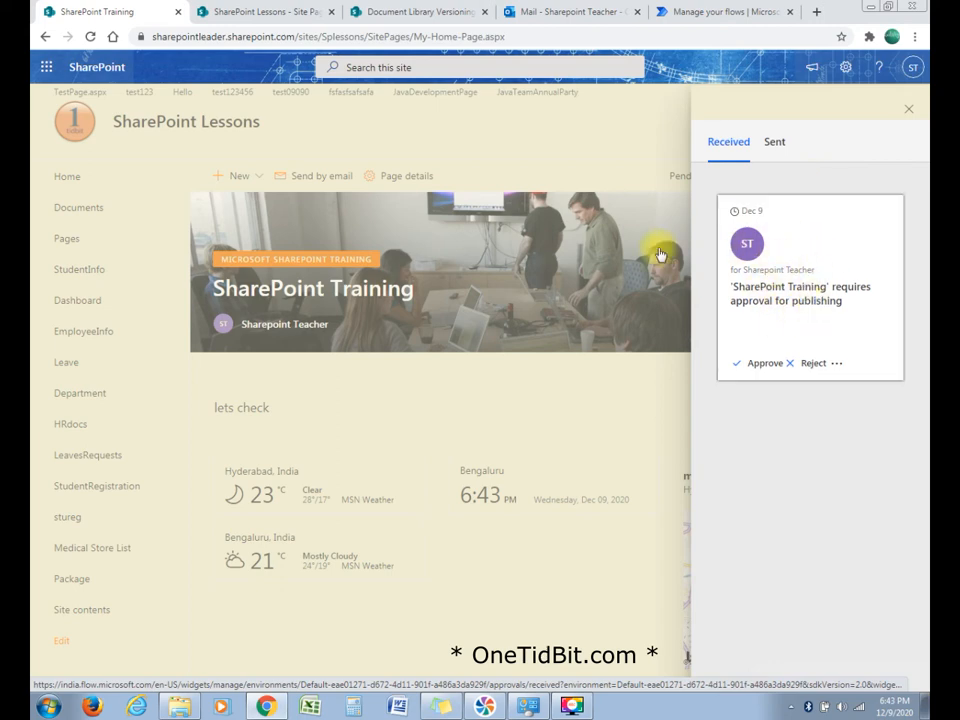
{"action": "left_click", "coordinate": [557, 14]}
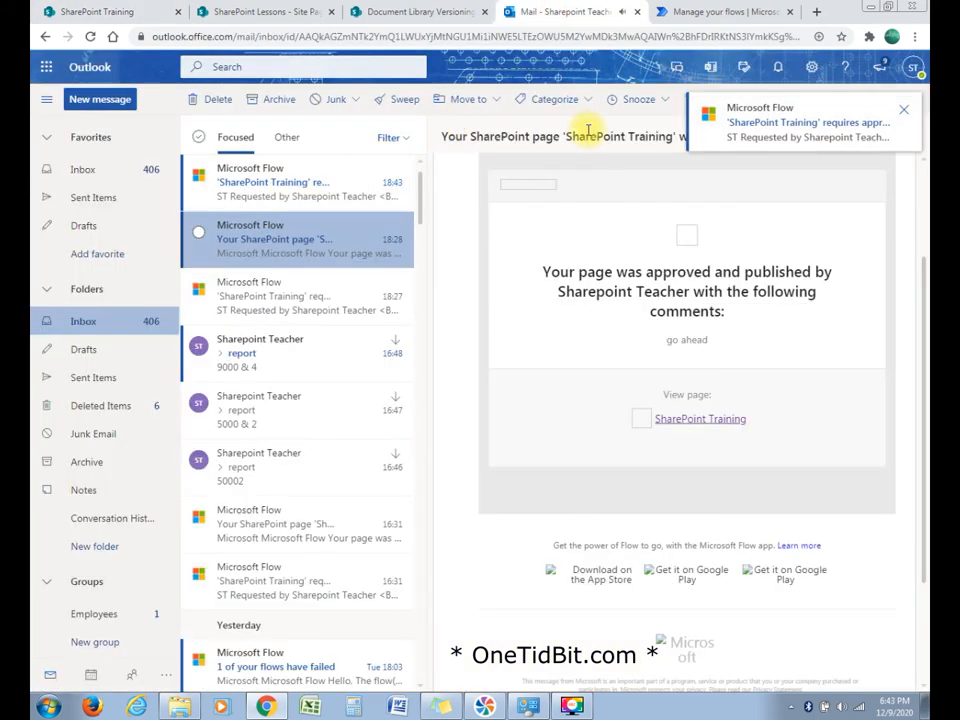
{"action": "left_click", "coordinate": [267, 198]}
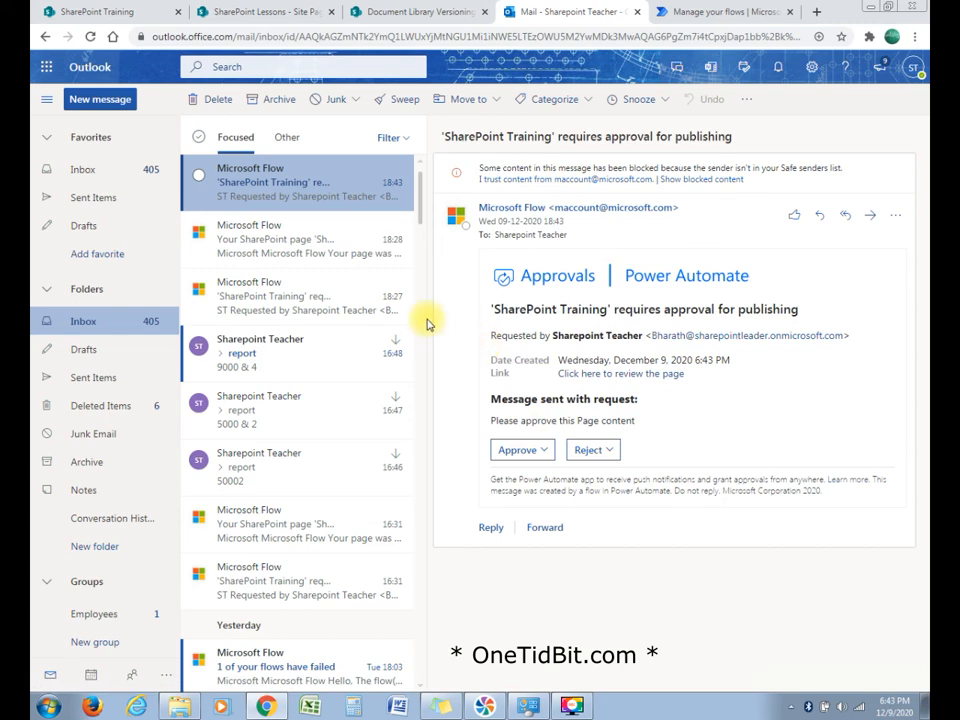
Step: Return to the SharePoint Training page and approve its pending publishing request with the comment "Go ahead"
{"action": "left_click", "coordinate": [247, 12]}
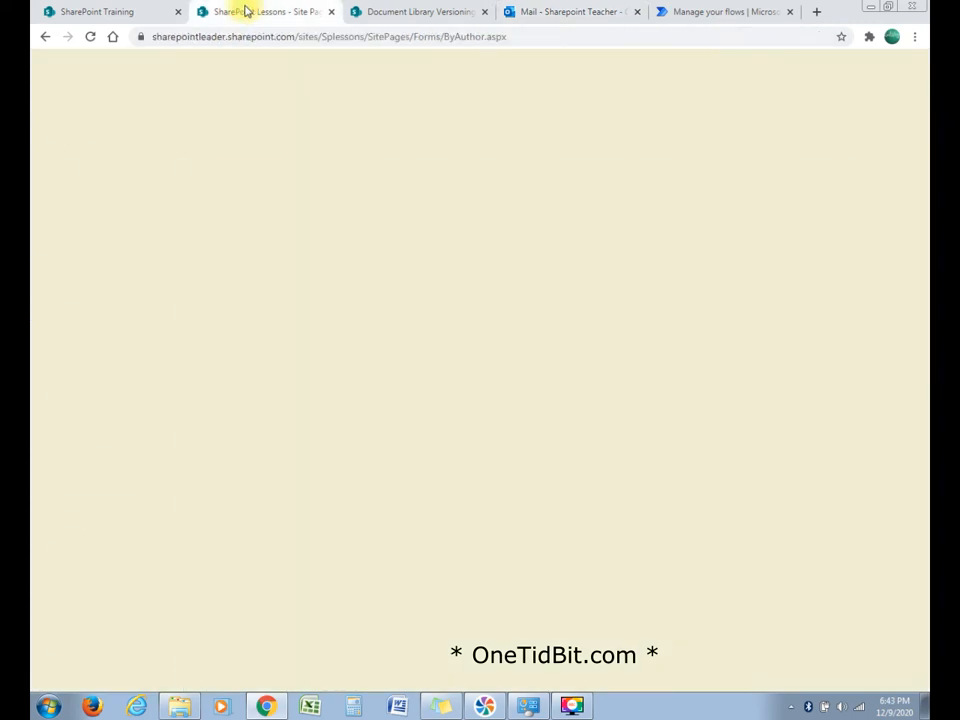
{"action": "left_click", "coordinate": [122, 14]}
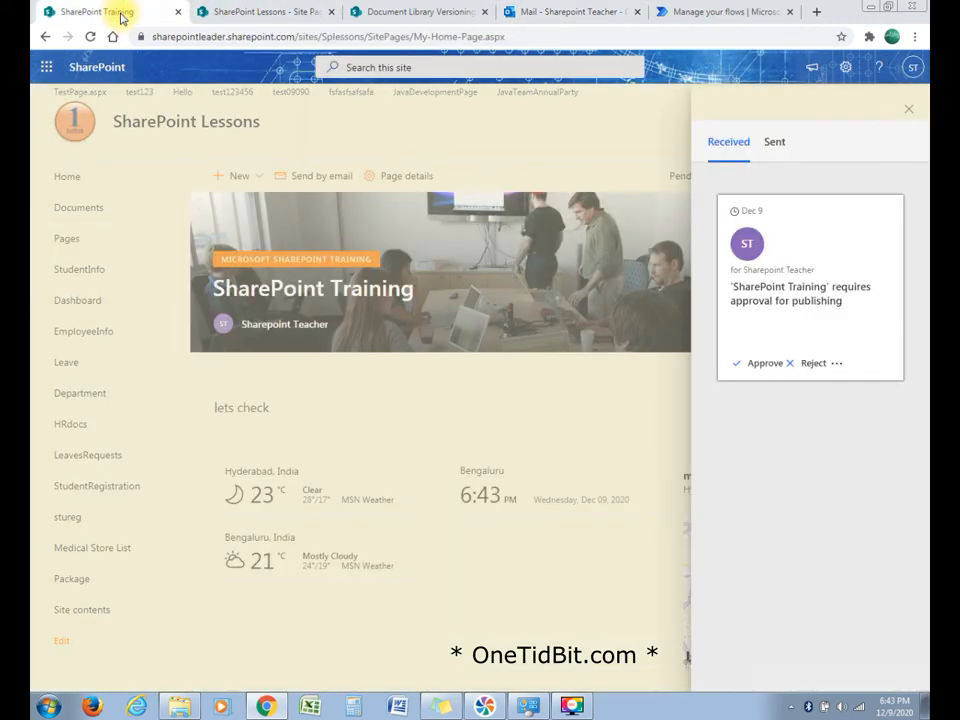
{"action": "left_click", "coordinate": [765, 363]}
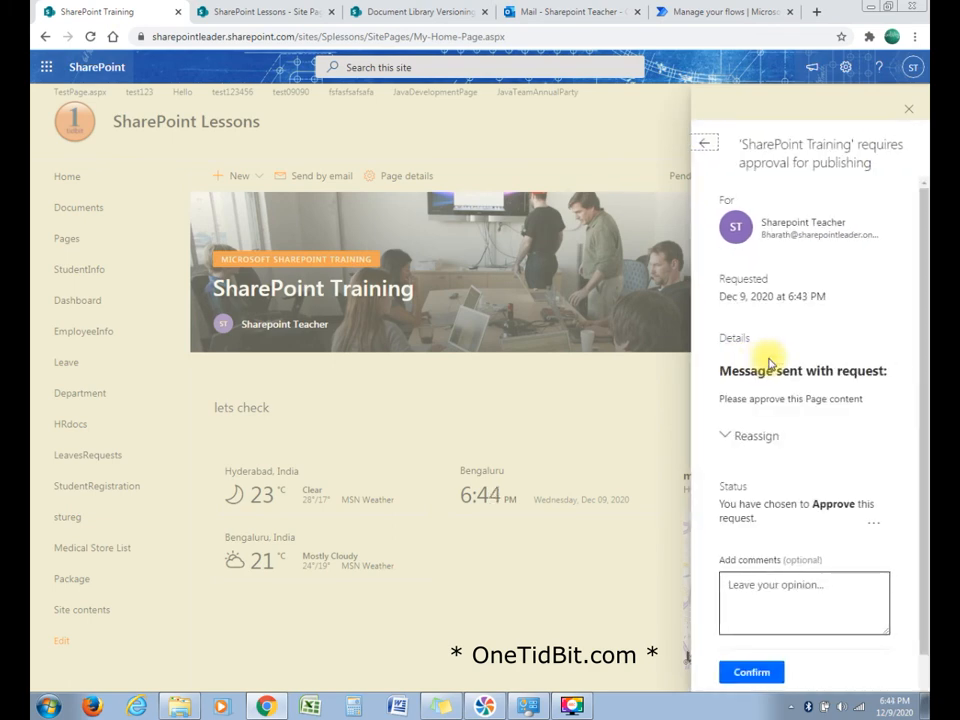
{"action": "left_click", "coordinate": [813, 614]}
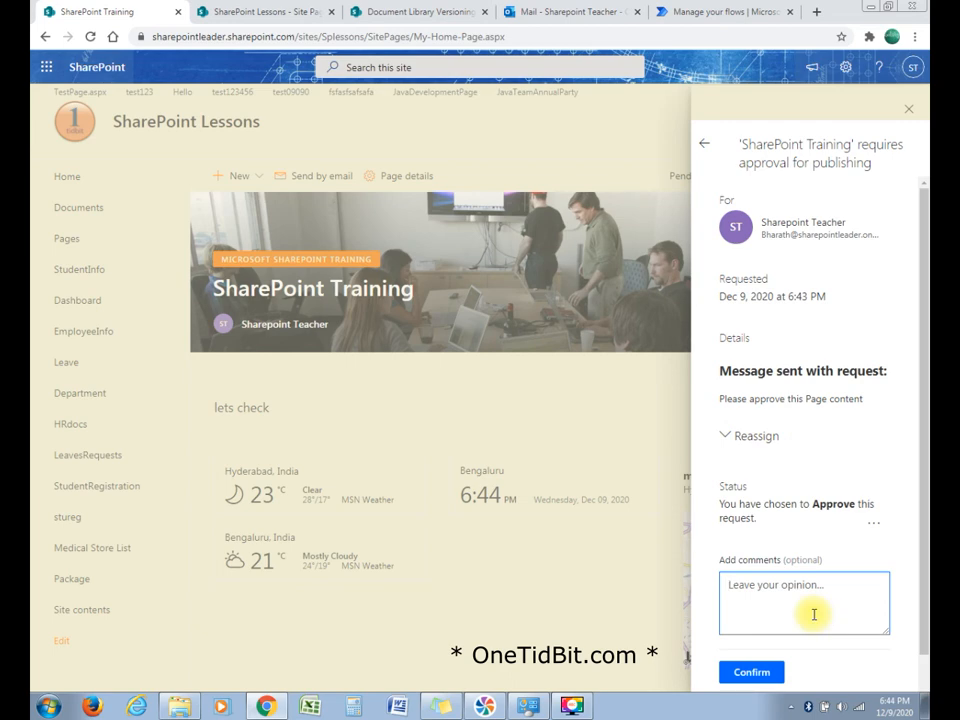
{"action": "type", "text": "Go ahead"}
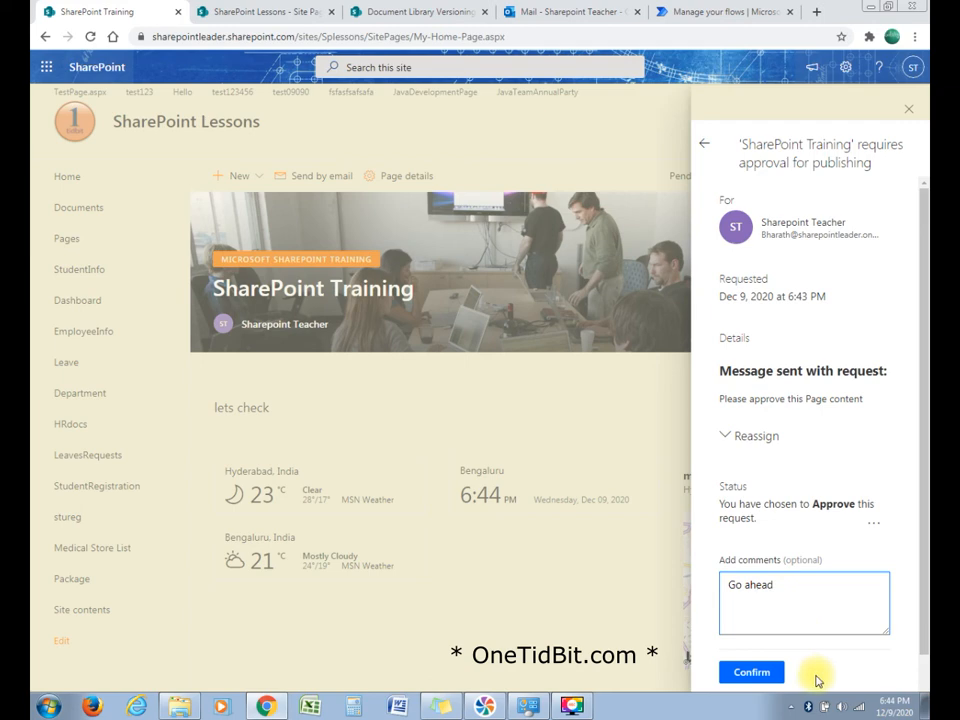
{"action": "left_click", "coordinate": [740, 675]}
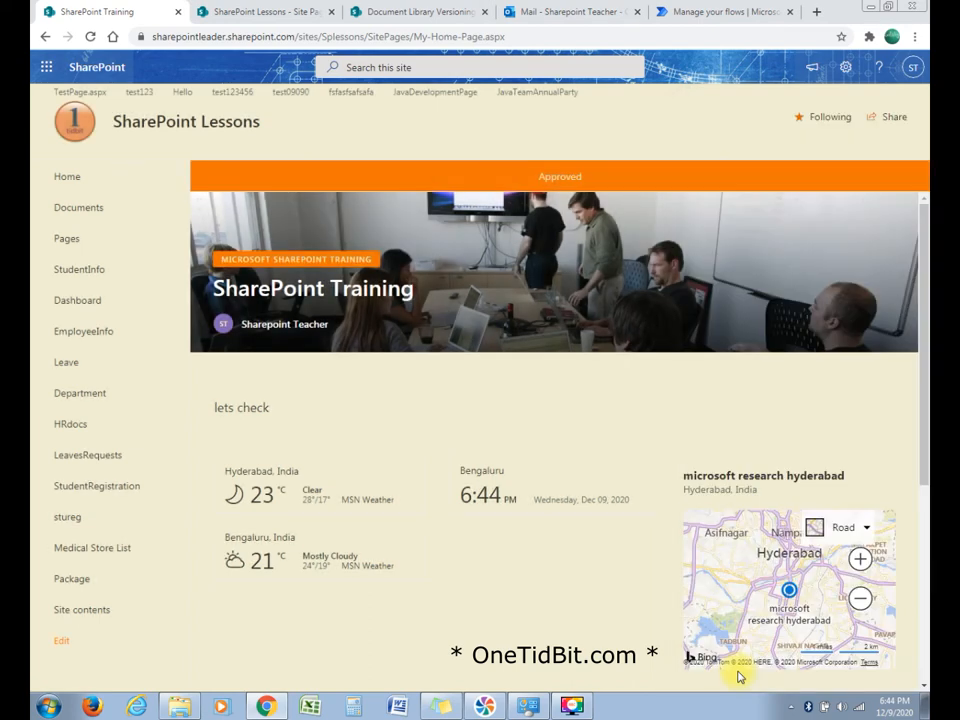
Step: Reload the Outlook inbox and open the newest Microsoft Flow e-mail to check the approval outcome for the page
{"action": "left_click", "coordinate": [572, 14]}
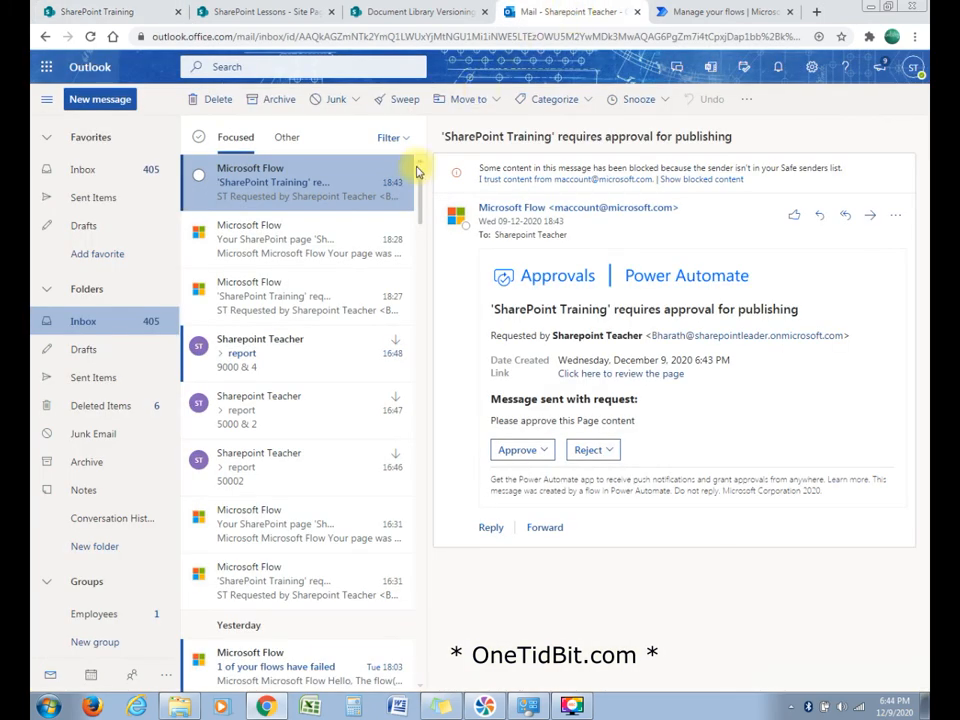
{"action": "left_click", "coordinate": [468, 40]}
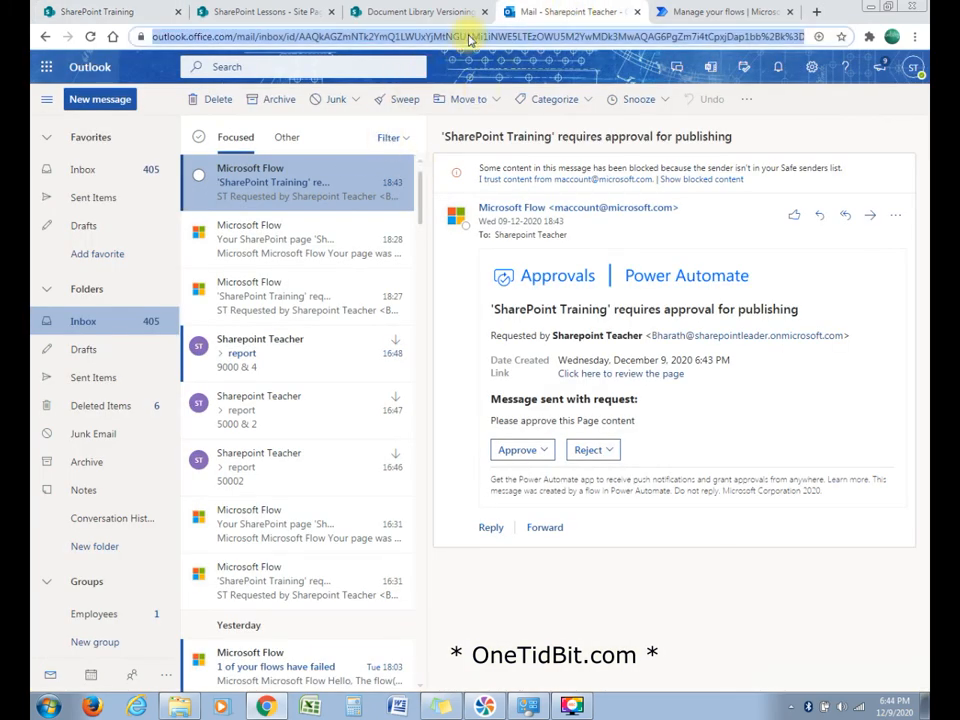
{"action": "key", "text": "Return"}
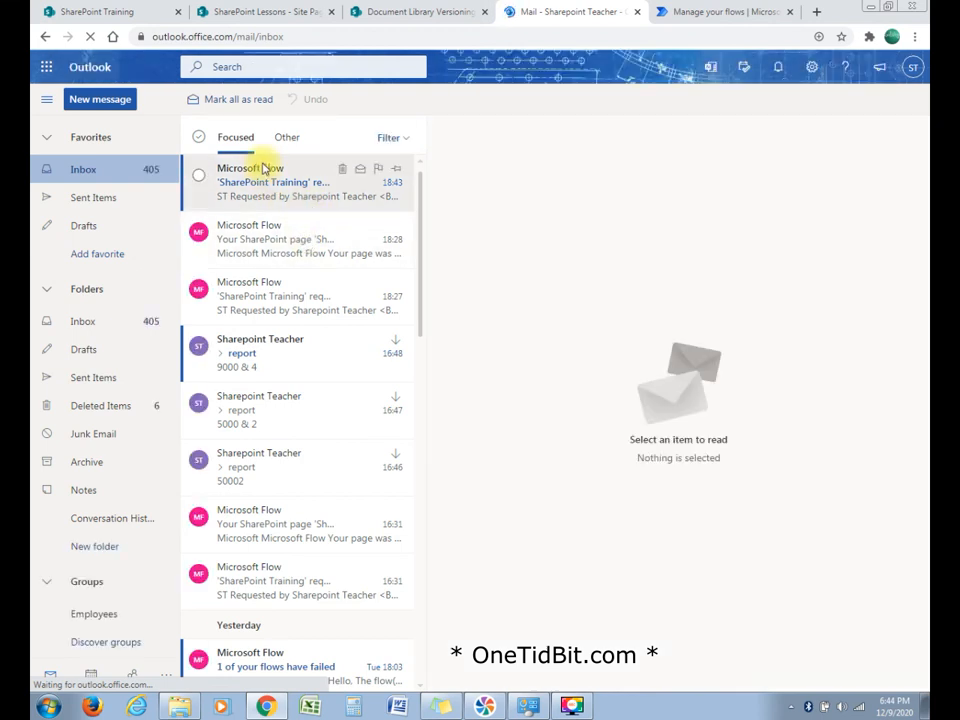
{"action": "left_click", "coordinate": [125, 10]}
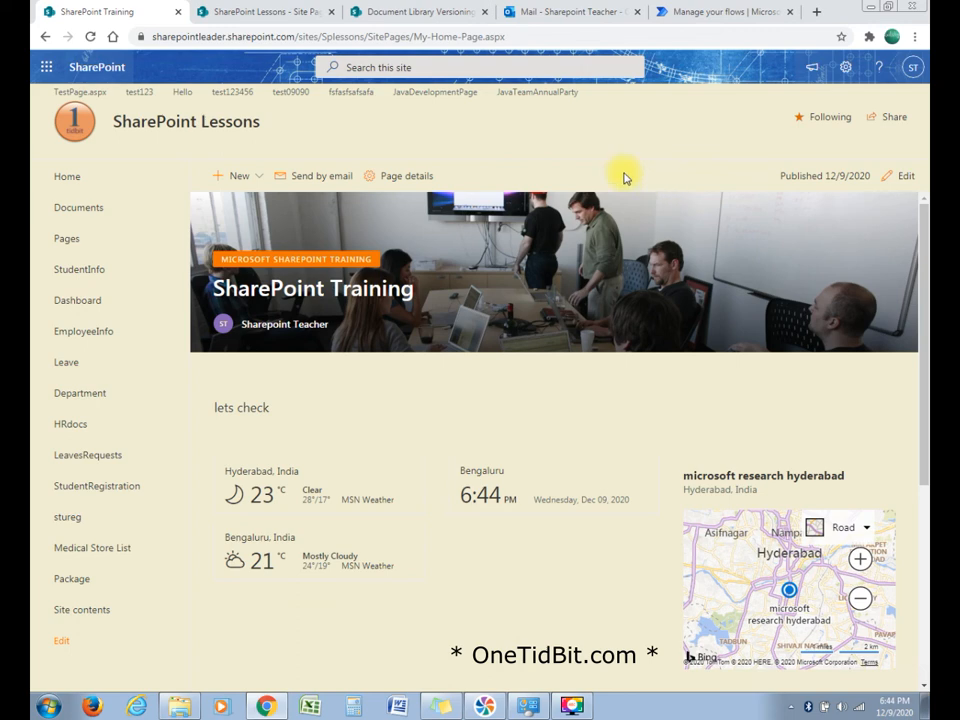
{"action": "left_click", "coordinate": [561, 9]}
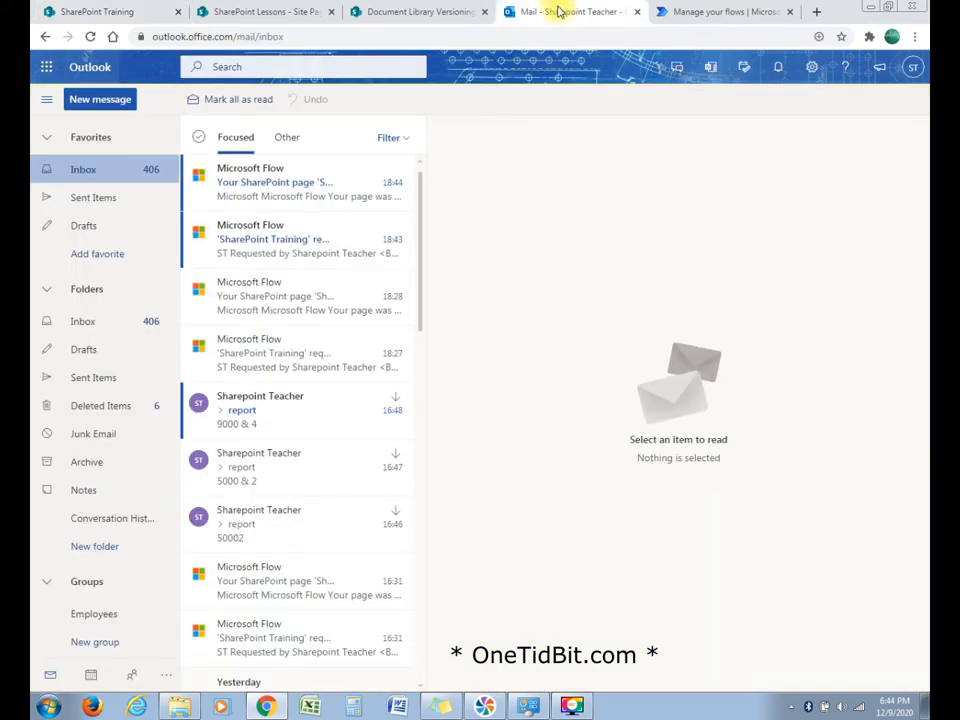
{"action": "left_click", "coordinate": [289, 193]}
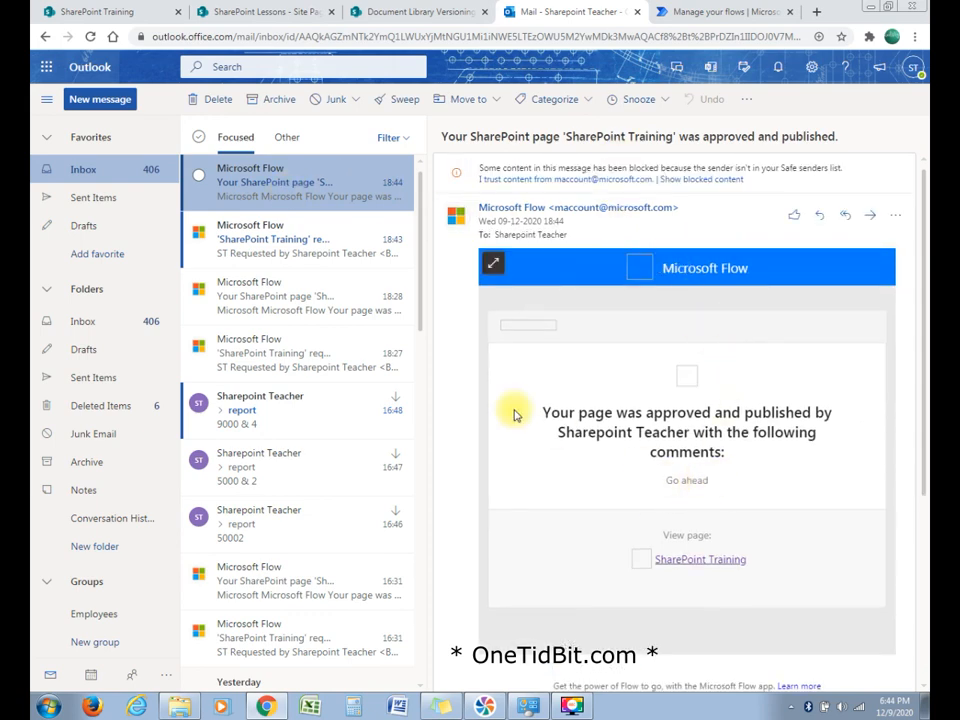
Step: Return to the SharePoint Training page in SharePoint and reload it to check its publishing status
{"action": "left_click", "coordinate": [125, 8]}
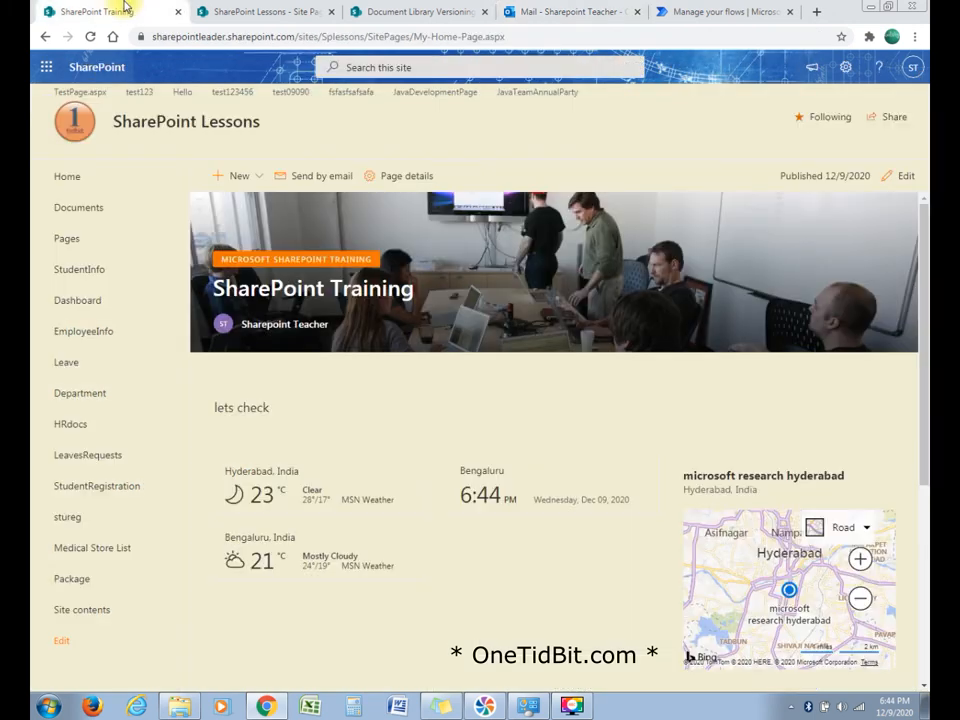
{"action": "left_click", "coordinate": [280, 9]}
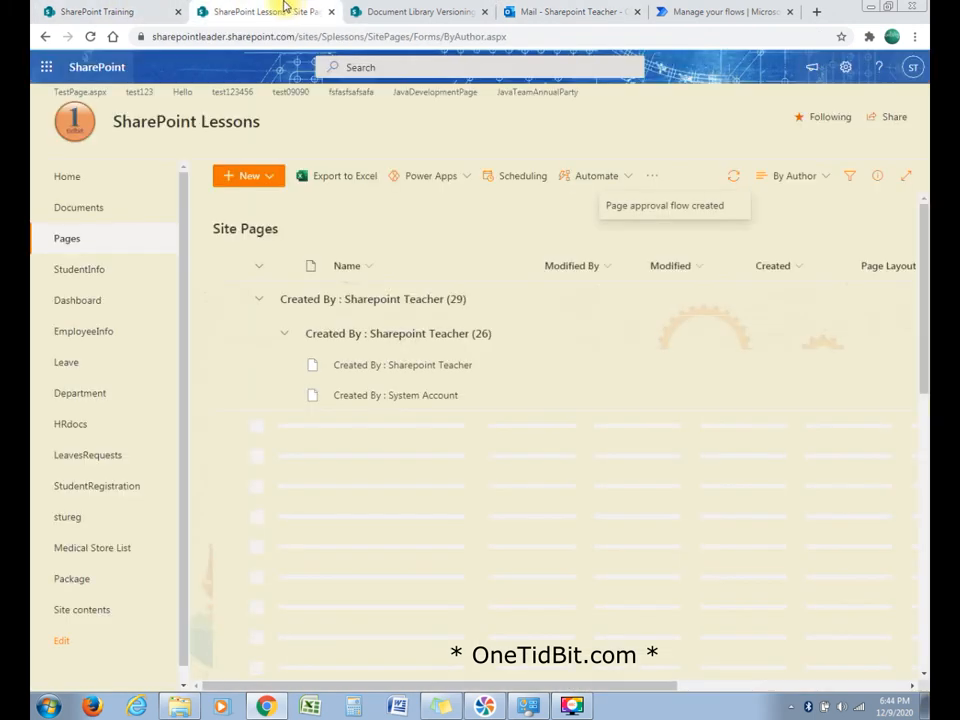
{"action": "left_click", "coordinate": [394, 9]}
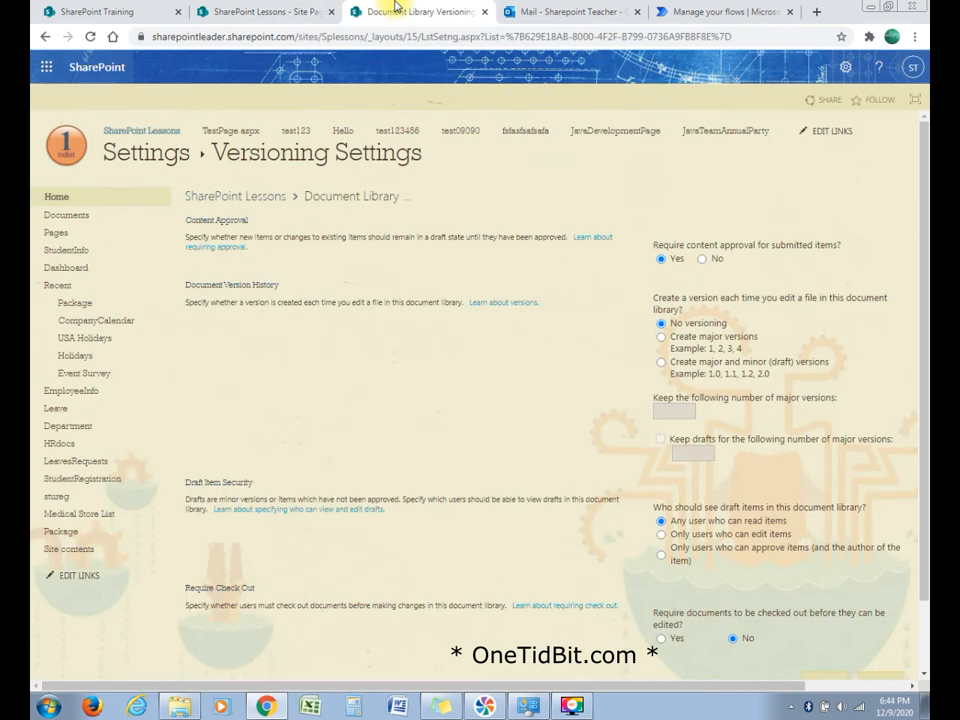
{"action": "left_click", "coordinate": [76, 9]}
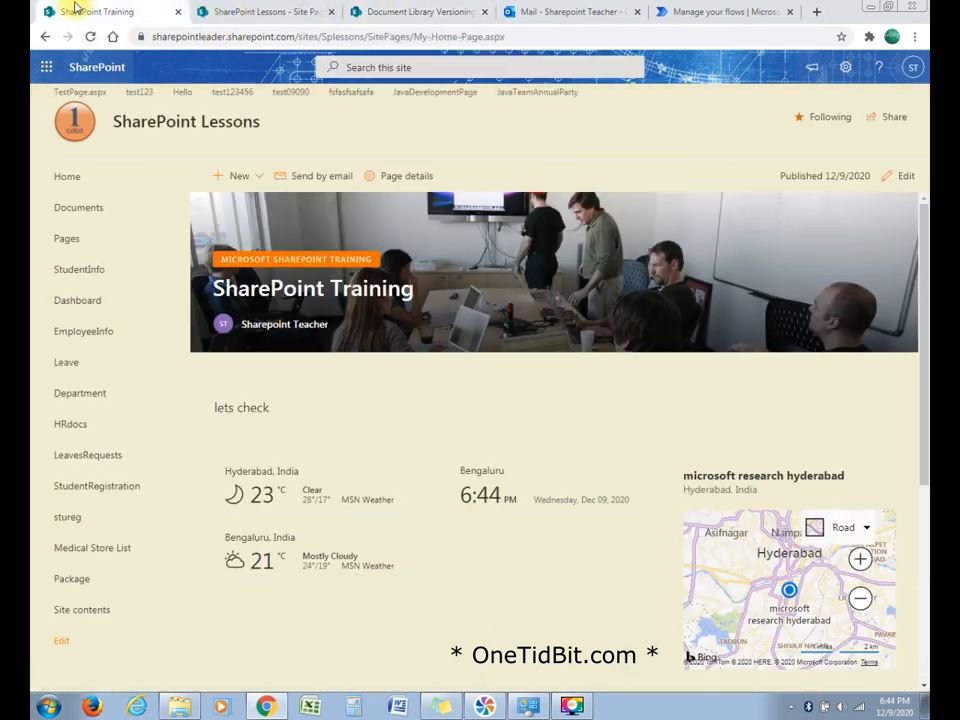
{"action": "left_click", "coordinate": [563, 39]}
{"action": "key", "text": "Return"}
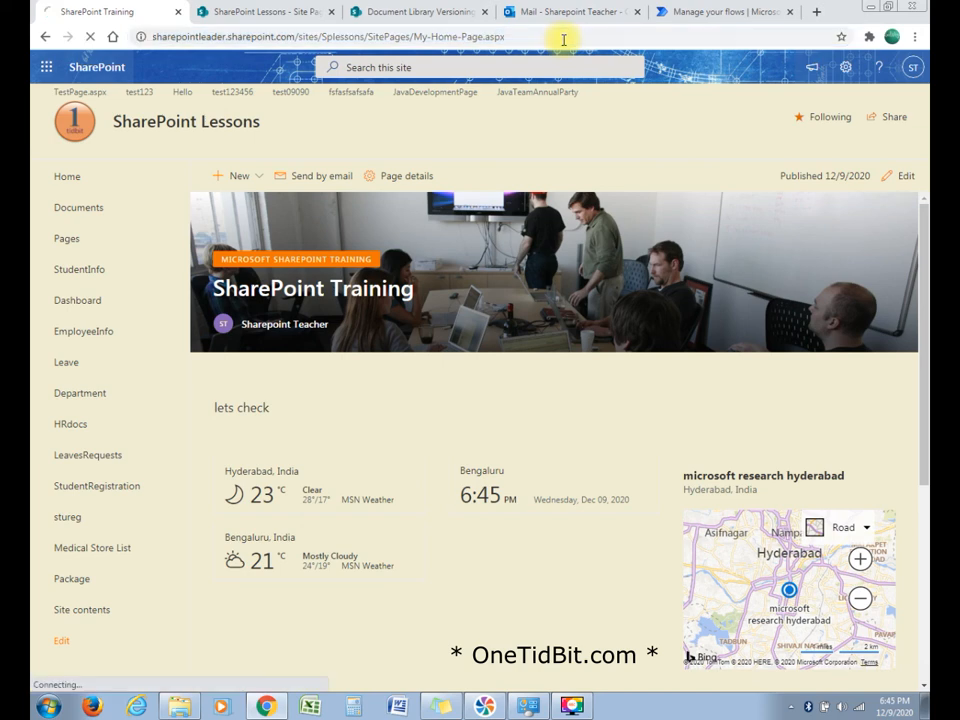